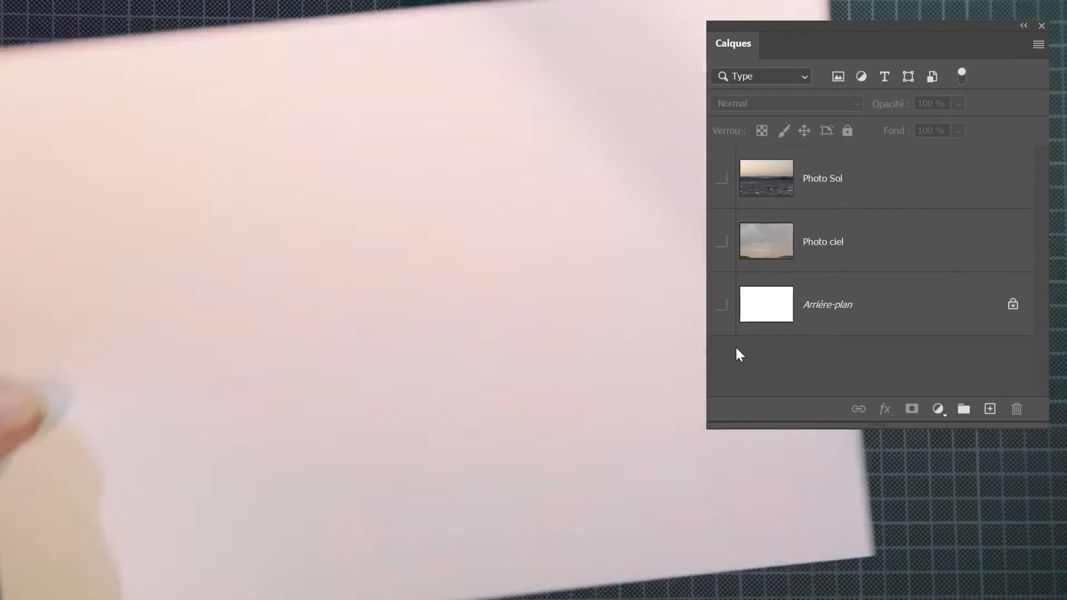
Make the Arrière-plan, Photo ciel and Photo Sol layers visible one after another, from the lowest to the highest
click(721, 305)
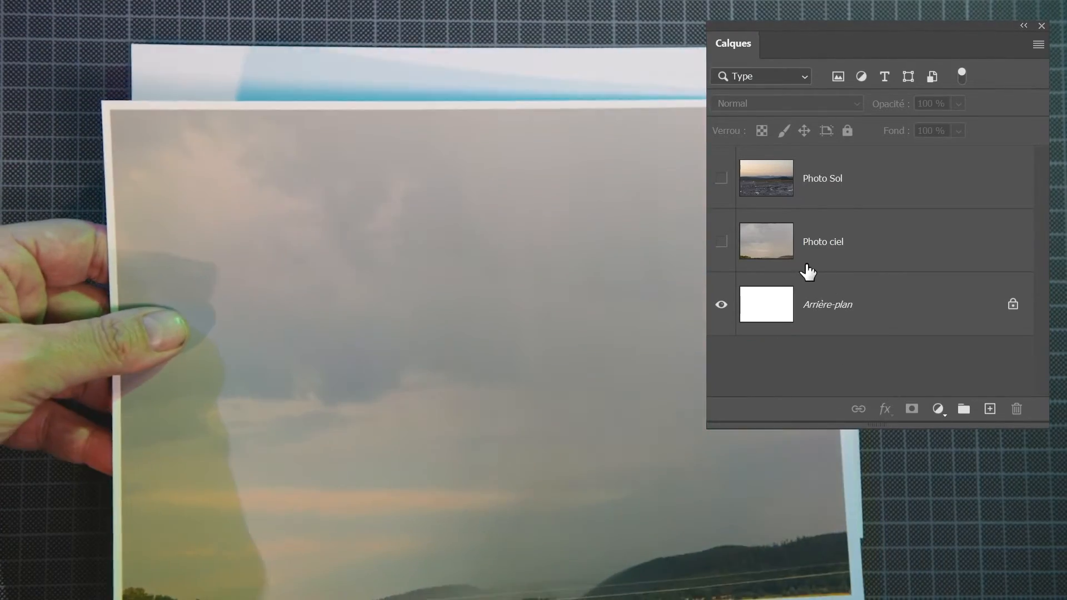
click(721, 241)
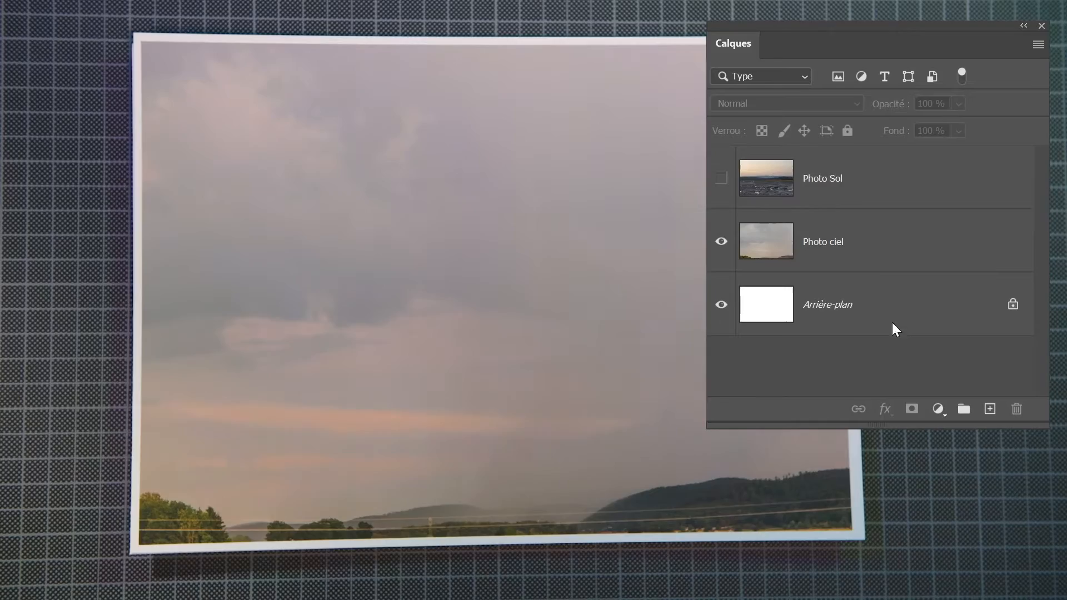
click(722, 178)
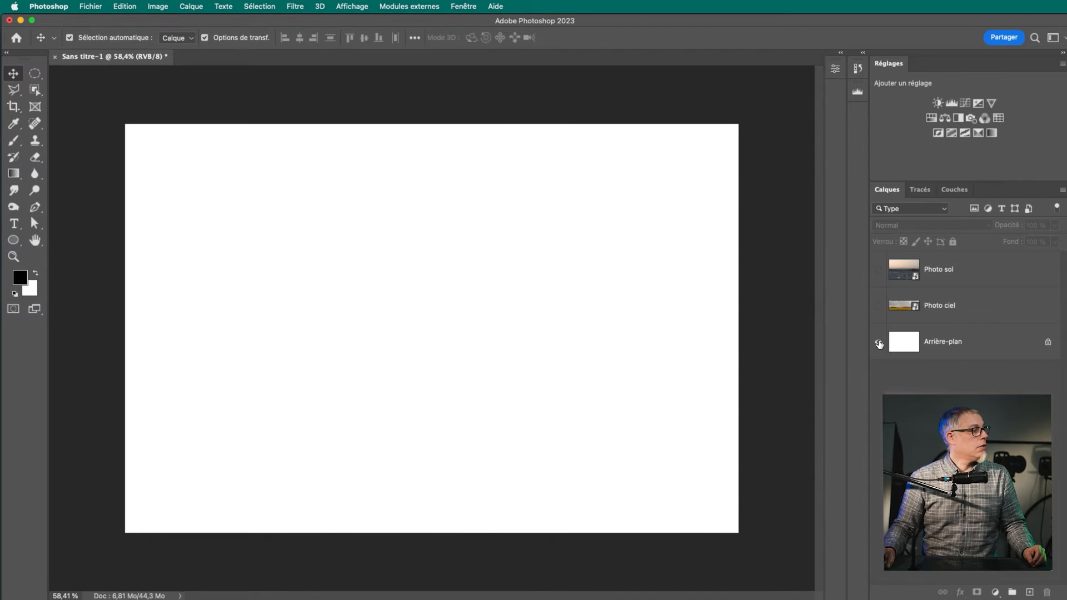
Compare the canvas with the white Arrière-plan layer hidden and shown, and make the Photo ciel and Photo sol layers visible
click(879, 344)
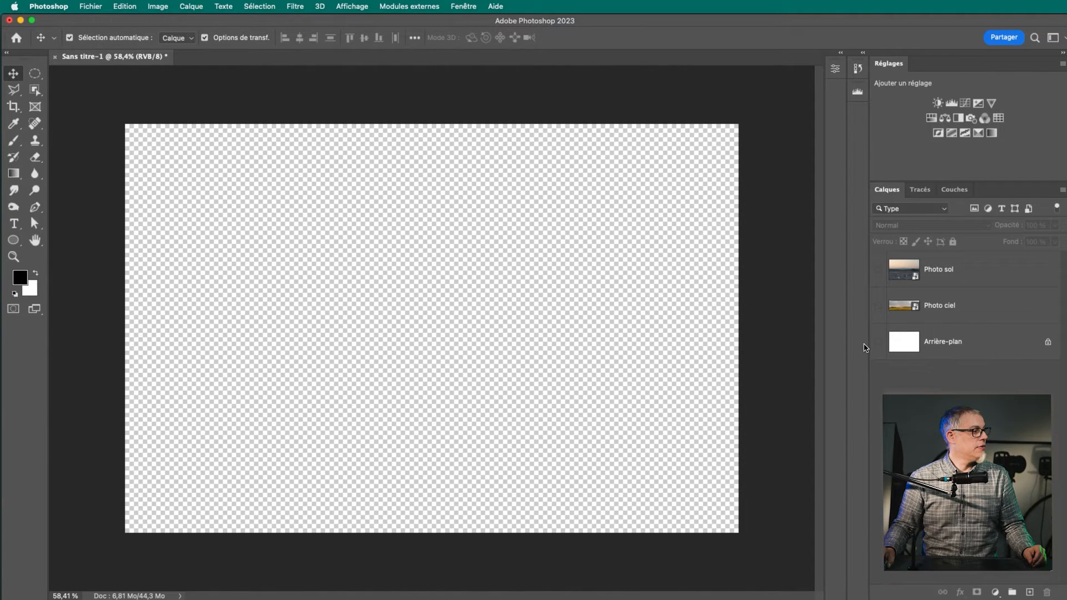
click(879, 343)
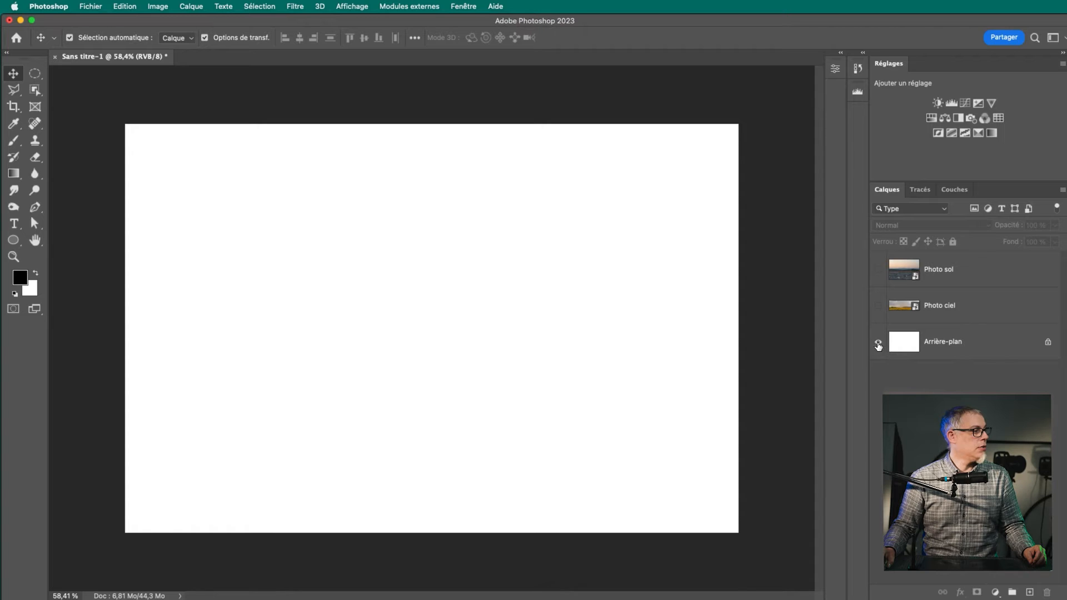
click(879, 343)
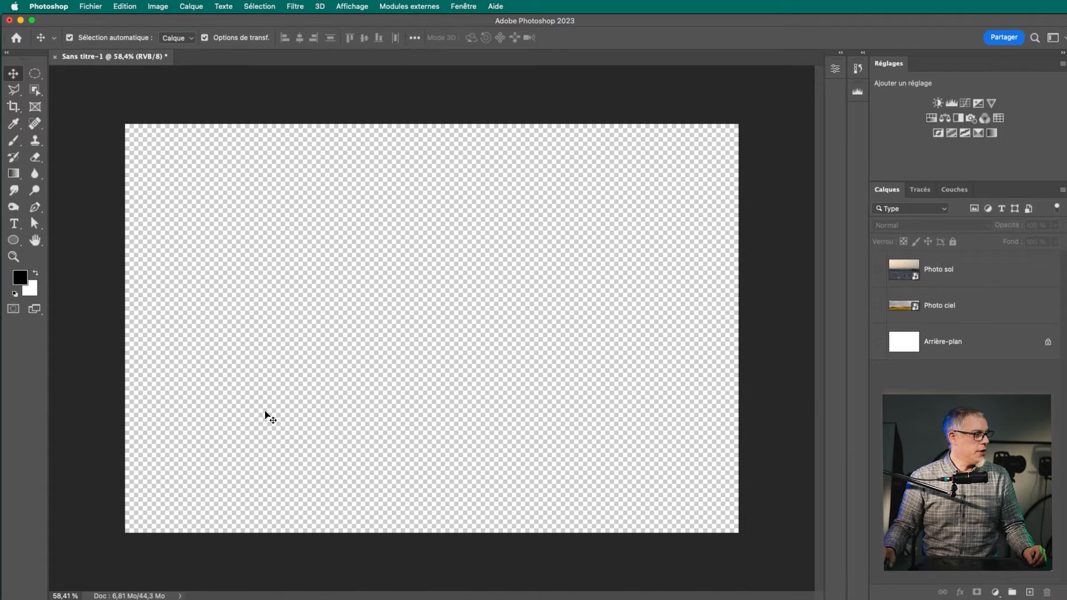
click(879, 343)
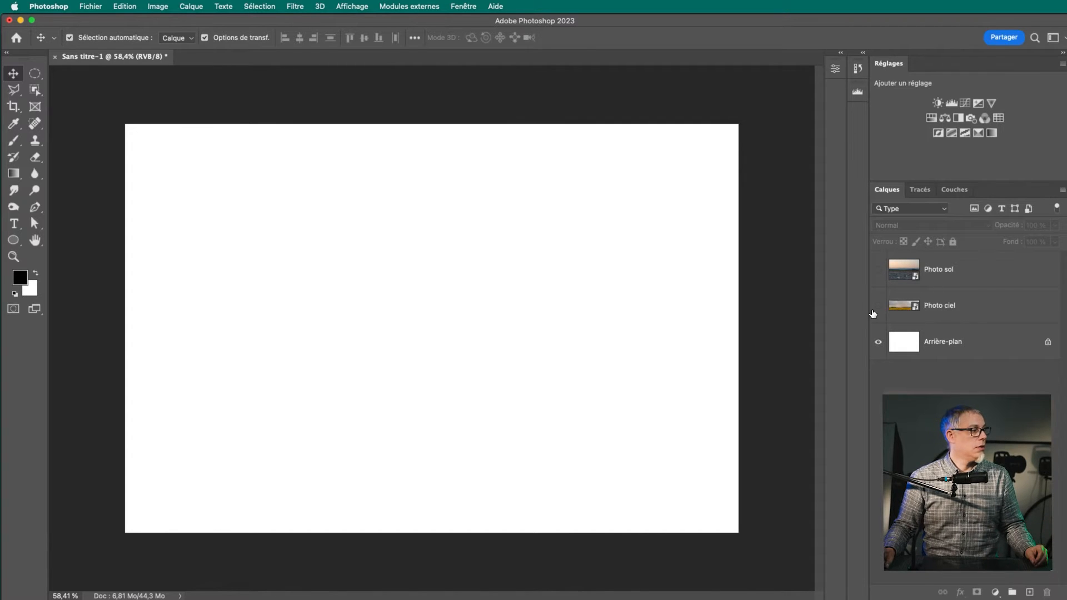
click(879, 306)
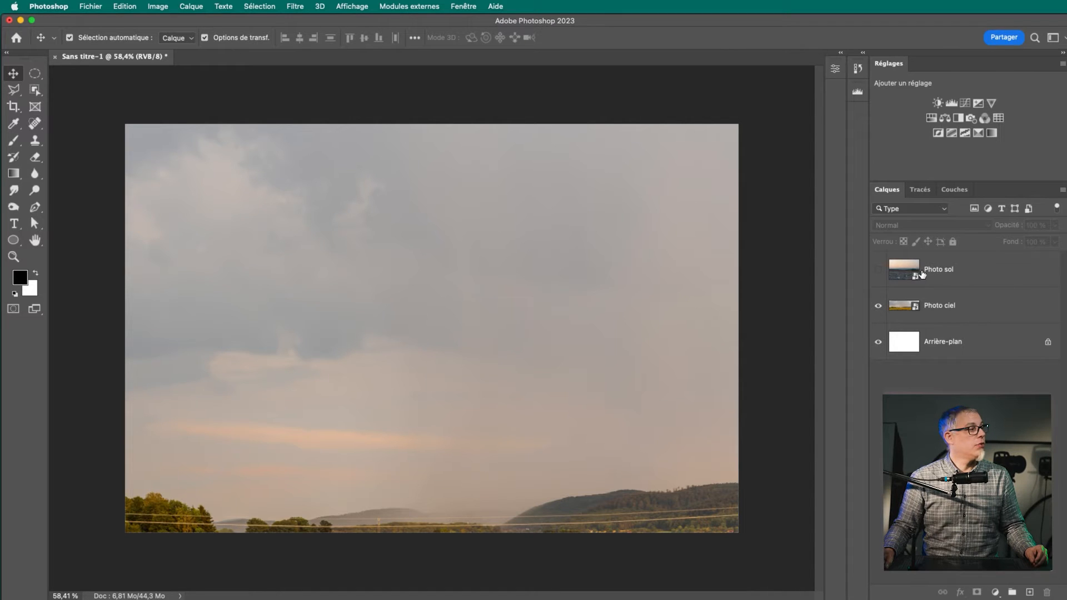
click(879, 271)
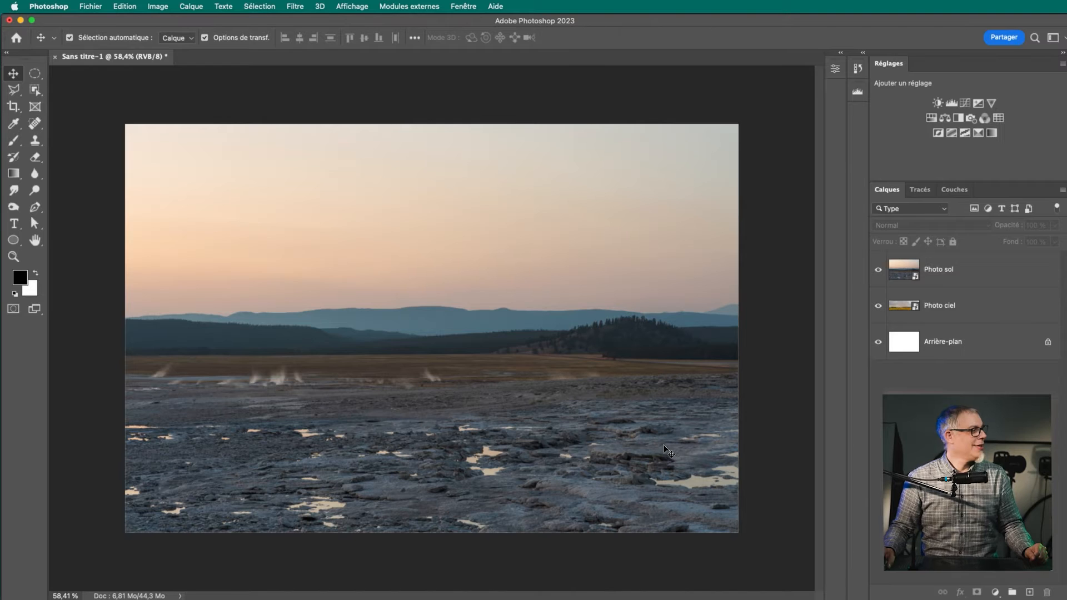
Select the whole sky above the mountains on the Photo sol layer with the Quick Selection tool
click(979, 278)
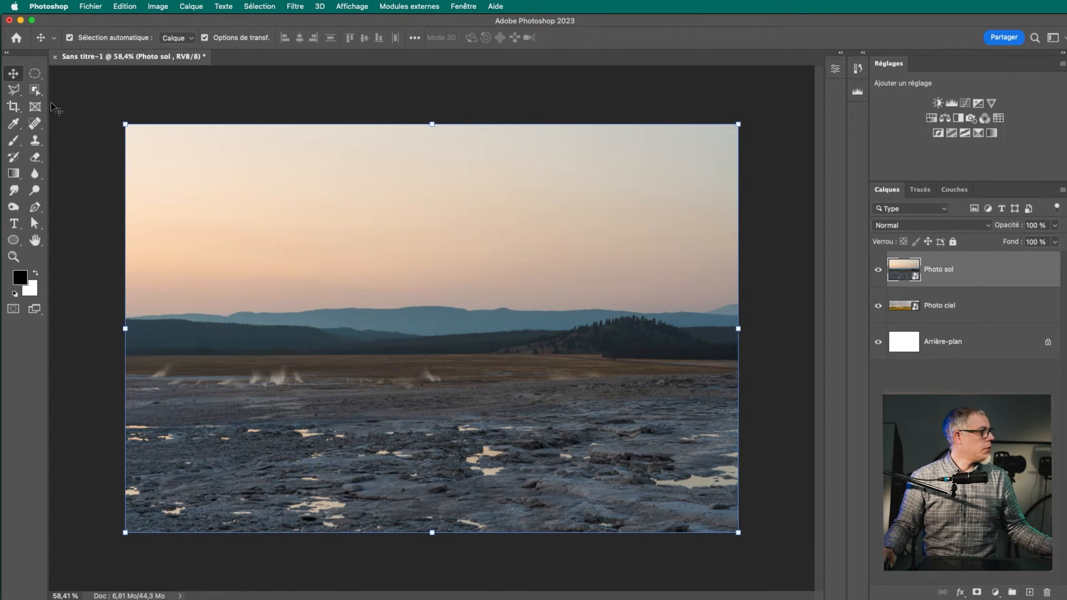
click(38, 93)
drag(43, 99, 78, 102)
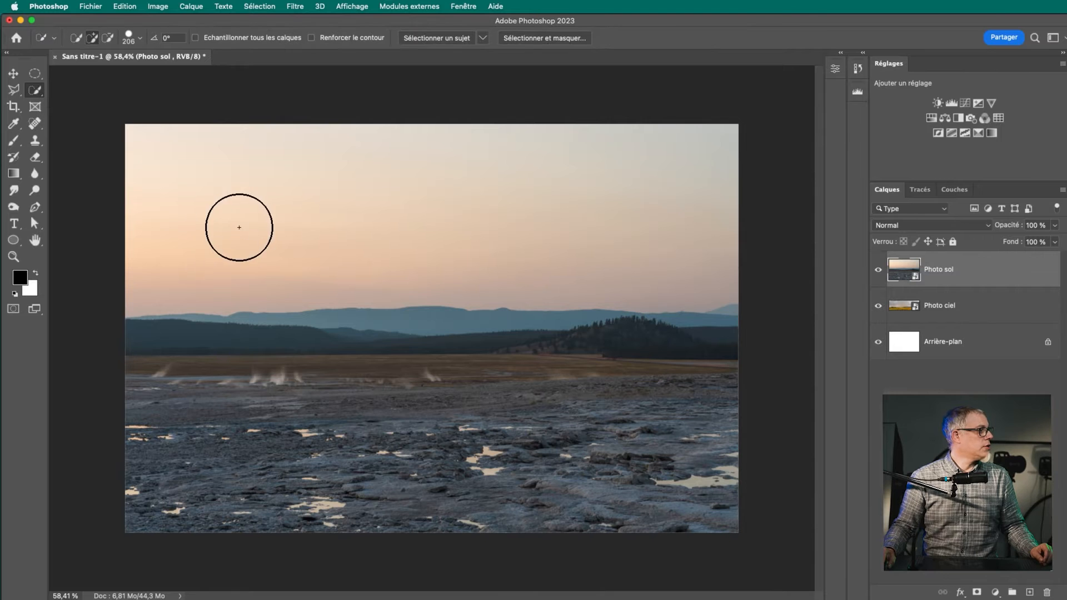
drag(203, 219, 508, 199)
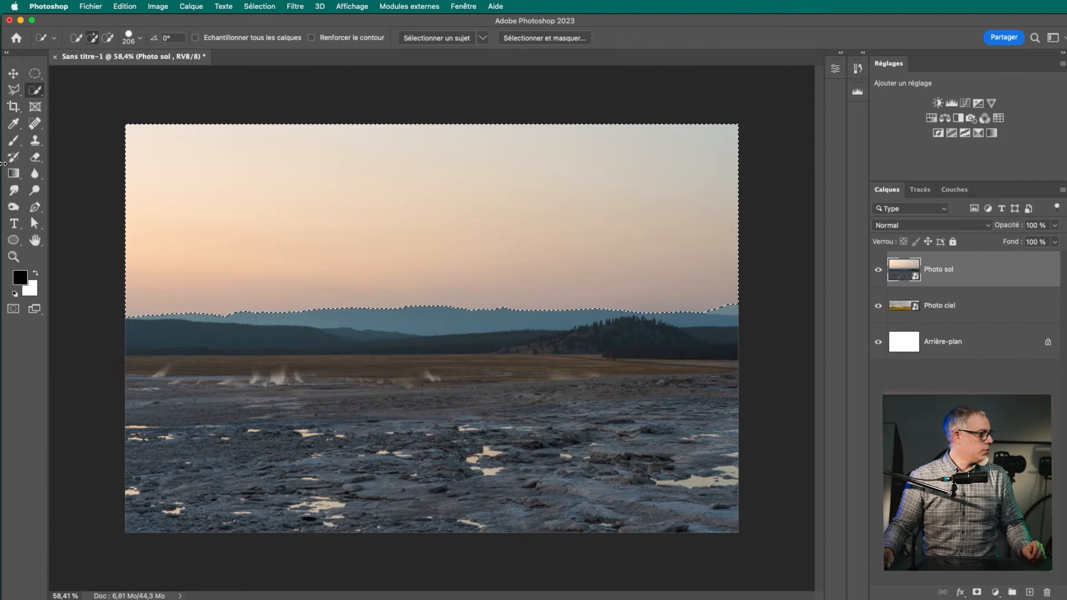
Inspect the sky selection's edge along the mountain ridge at 100 %, and return to the full image
key(z)
key(z)
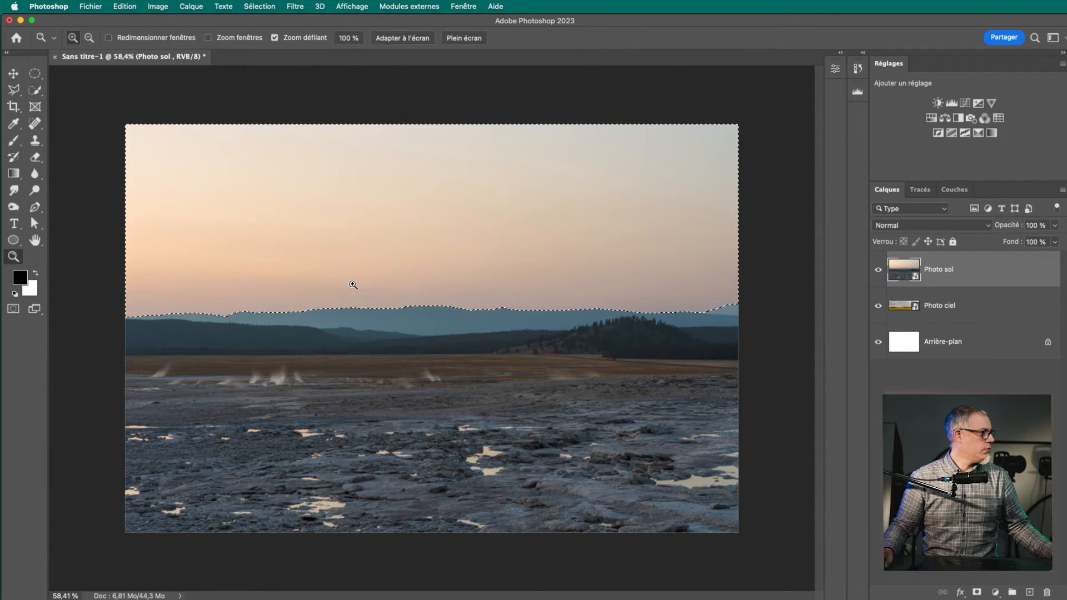
click(187, 199)
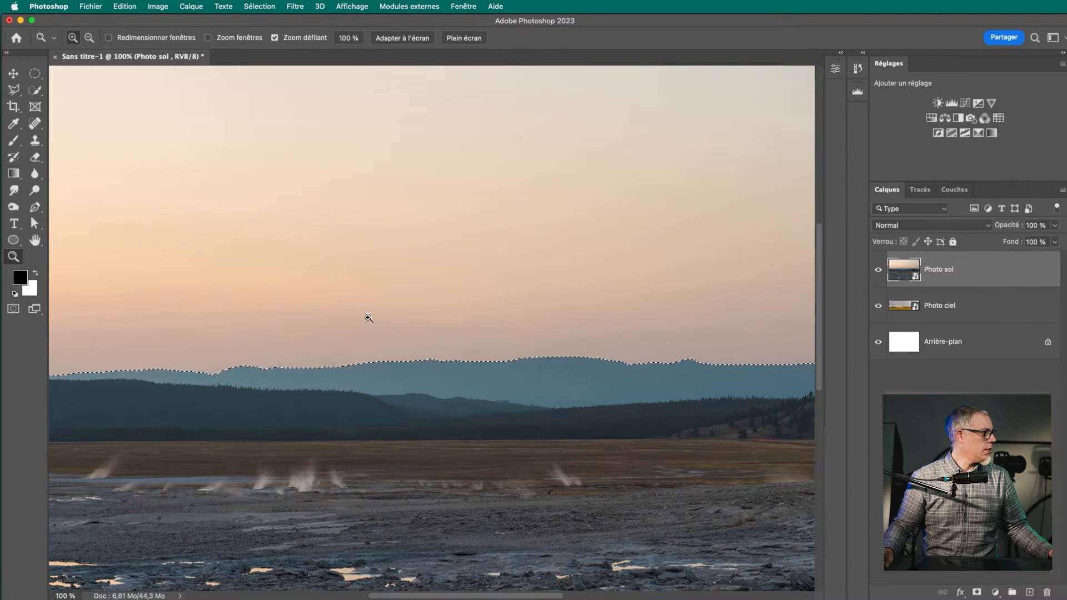
drag(493, 300, 559, 335)
drag(582, 247, 607, 370)
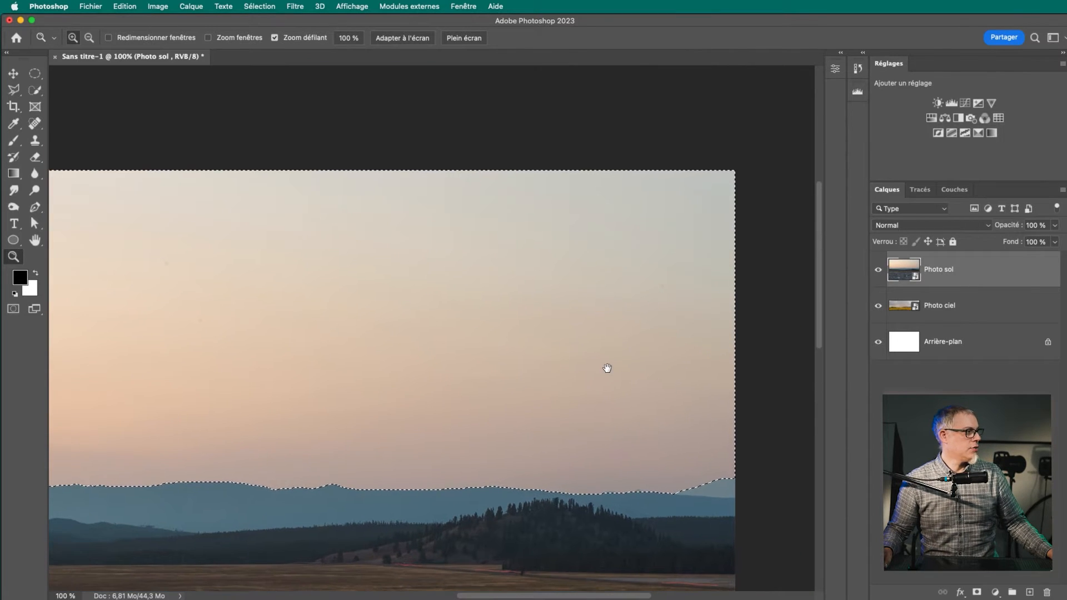
drag(478, 222, 528, 232)
drag(349, 249, 555, 218)
drag(308, 286, 532, 261)
drag(455, 276, 64, 261)
key(super+0)
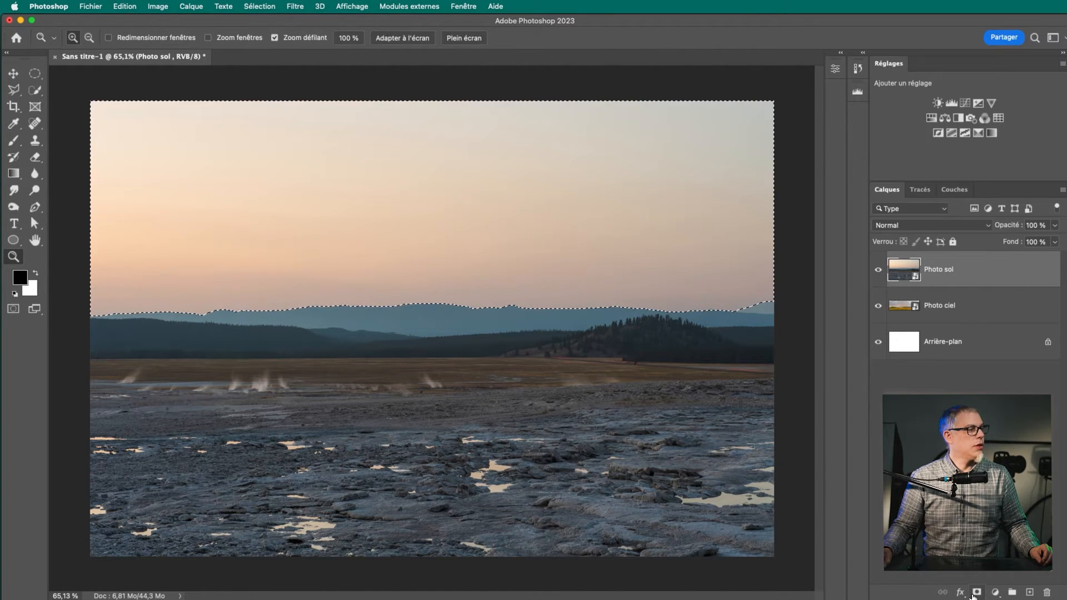
Add a layer mask to Photo sol from the sky selection, and view the mask alone before returning to the image
click(977, 593)
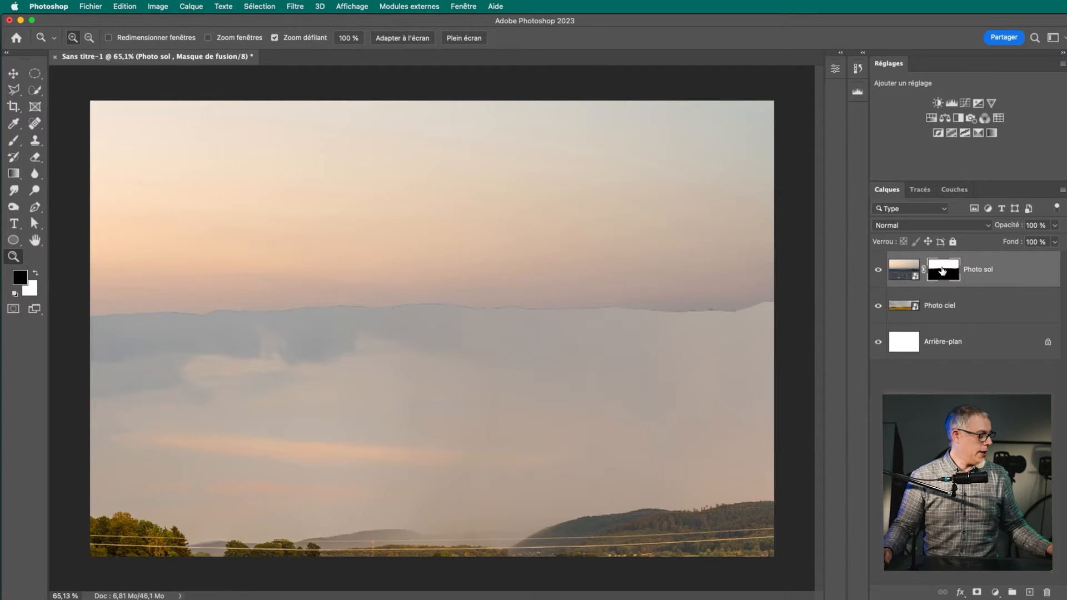
alt+click(944, 272)
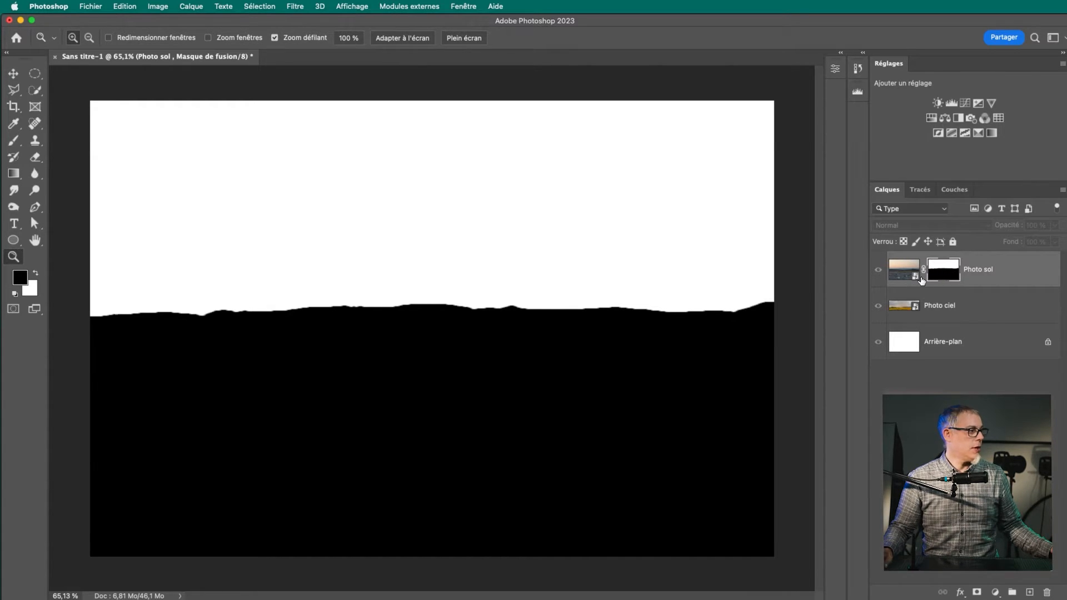
drag(258, 303, 148, 515)
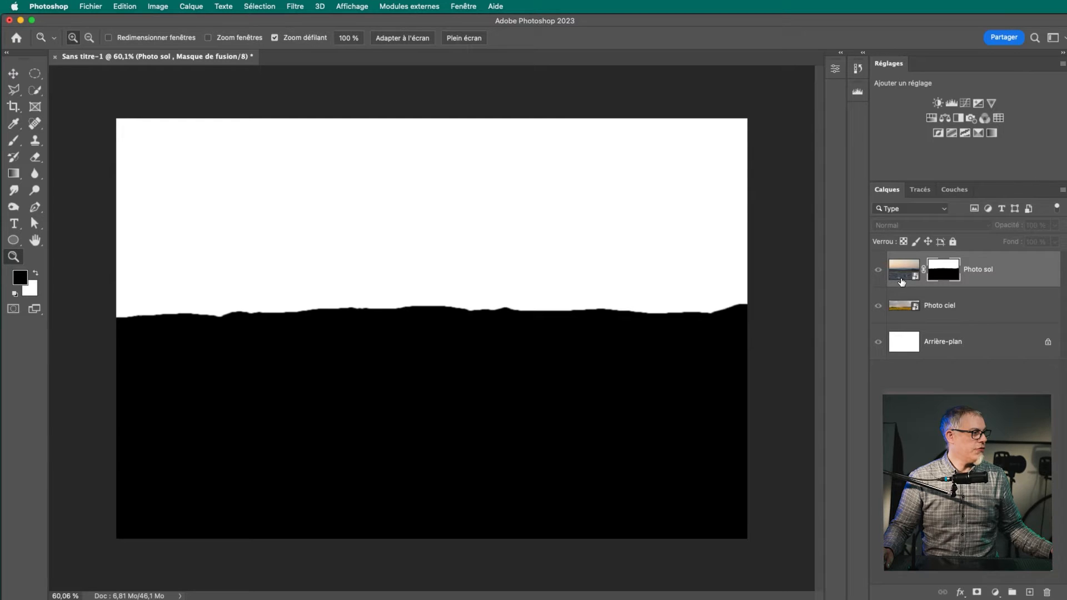
key(alt)
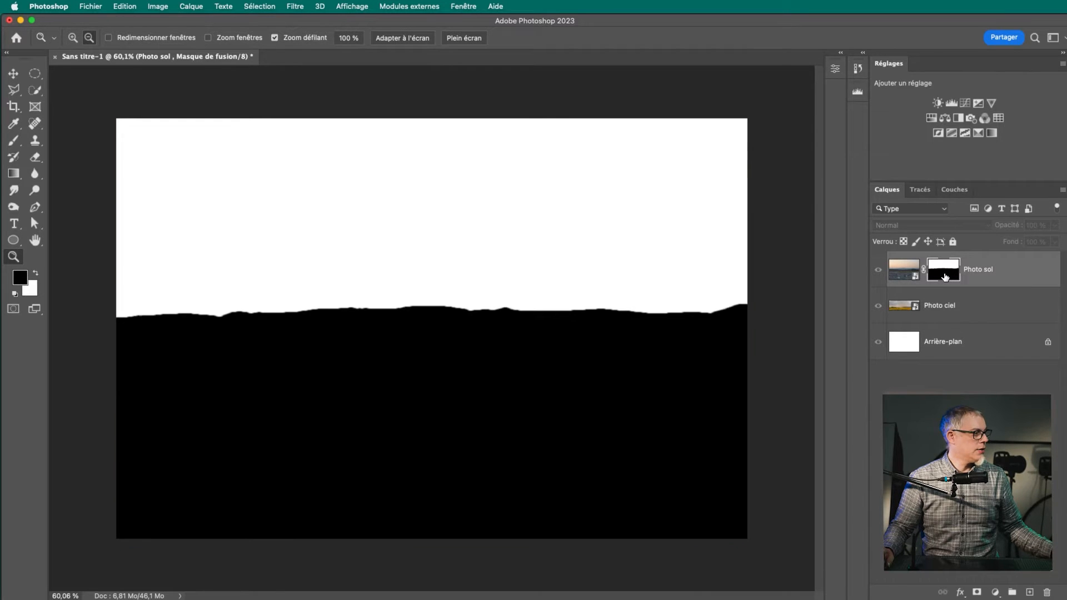
alt+click(945, 276)
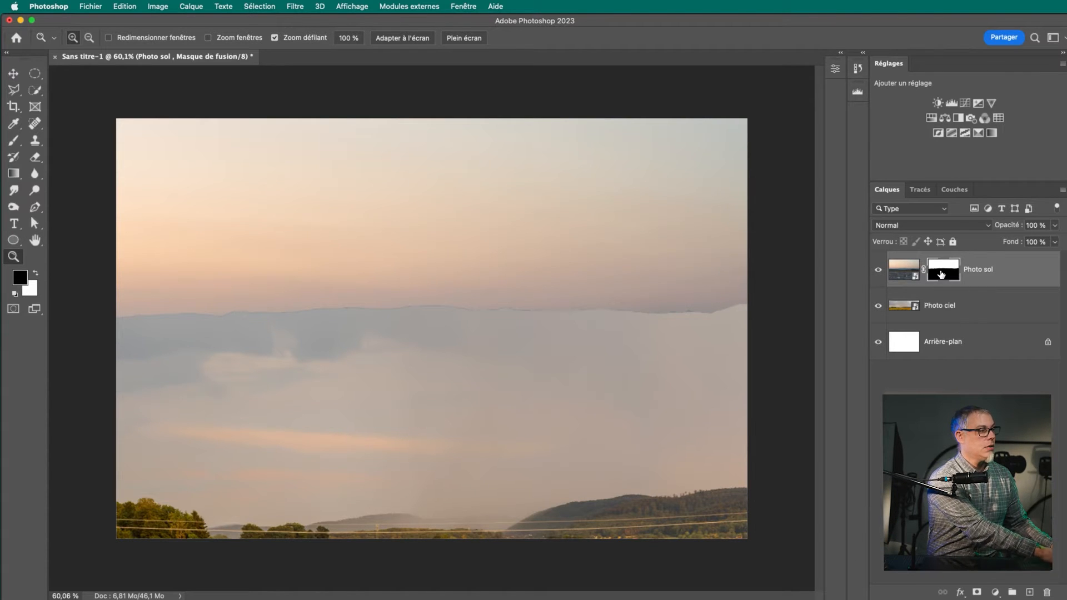
Invert the Photo sol layer mask to hide its sky and keep the ground, and check the mask on its own
key(super+i)
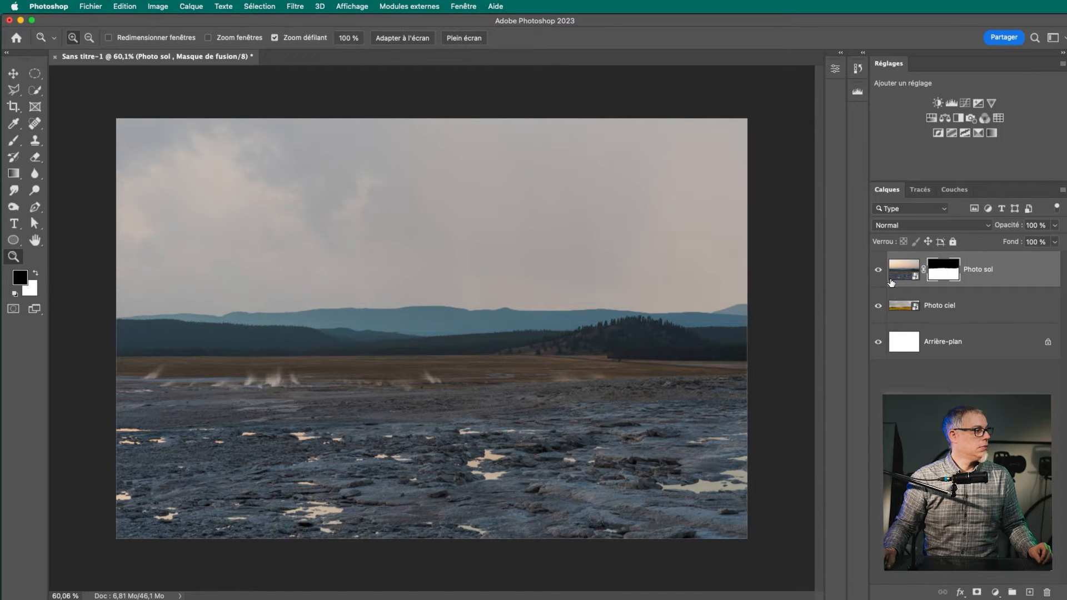
alt+click(941, 264)
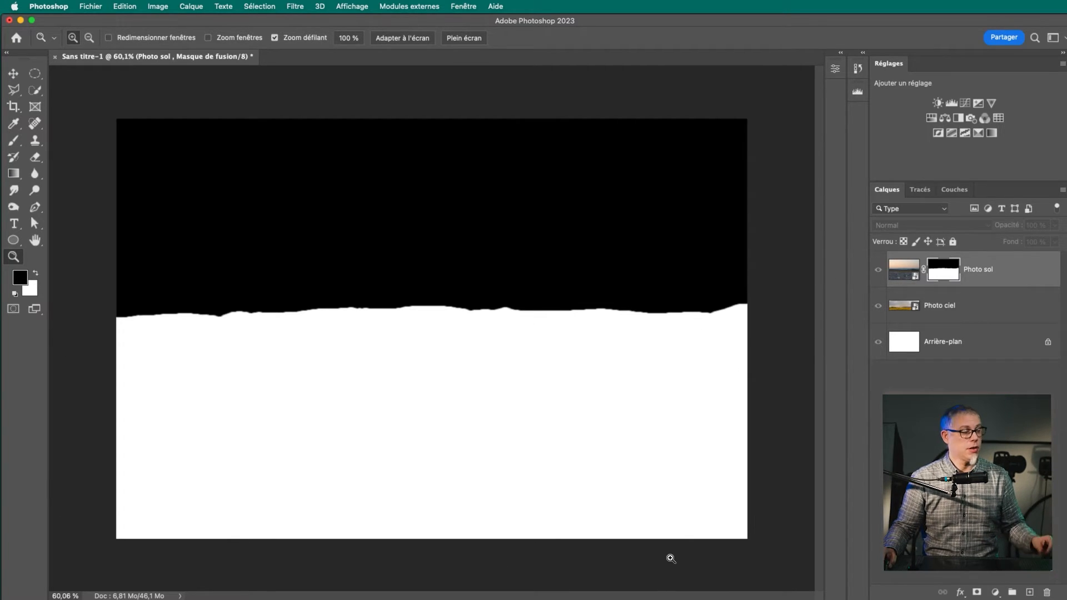
alt+click(941, 273)
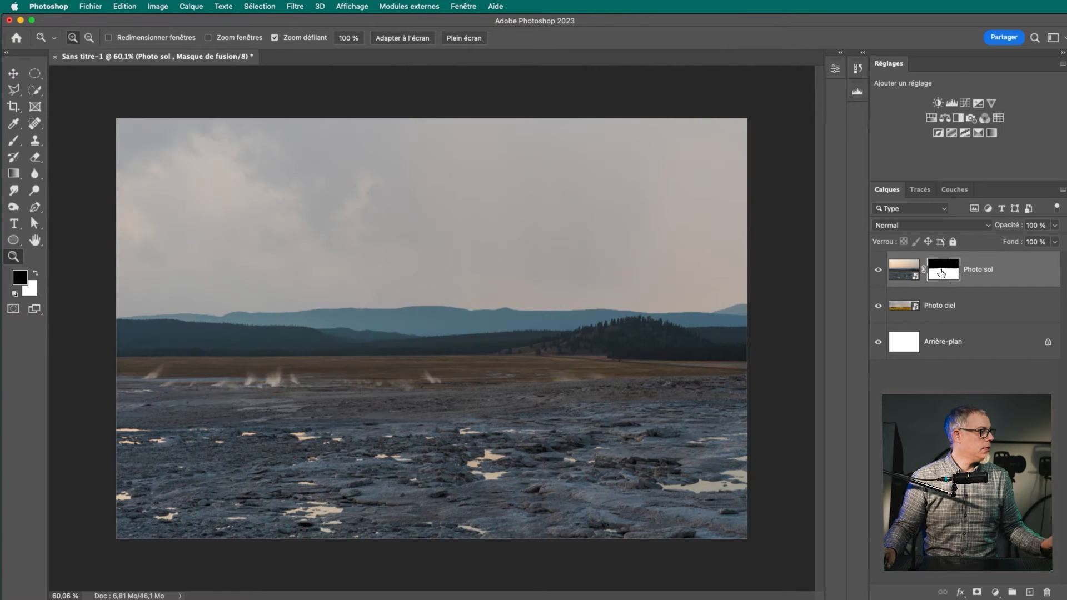
Hide and show the Photo sol, Photo ciel and Arrière-plan layers to examine what each contributes to the composite
click(878, 271)
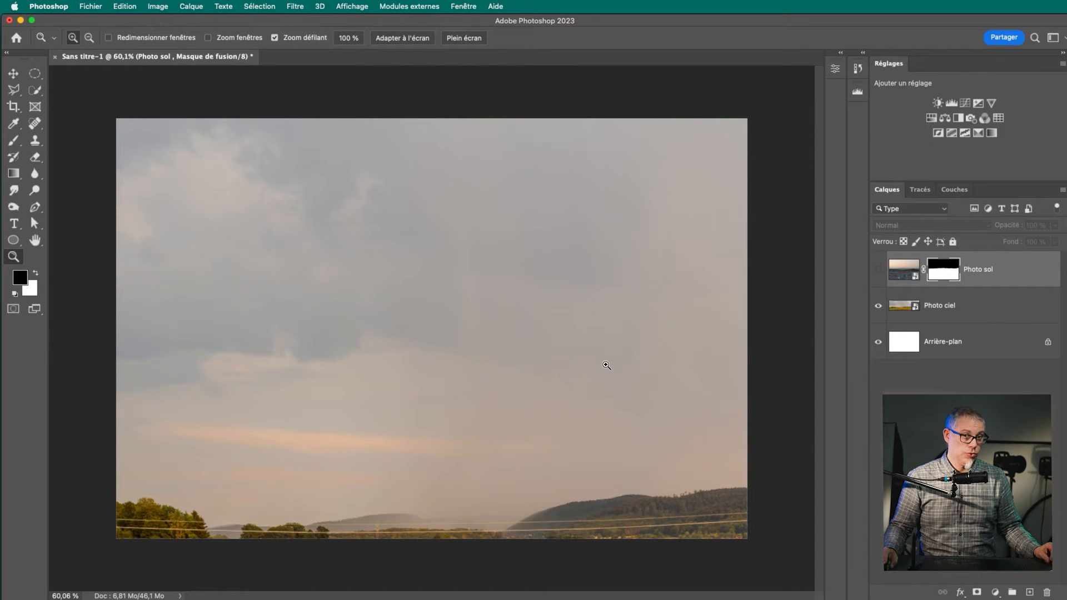
click(879, 271)
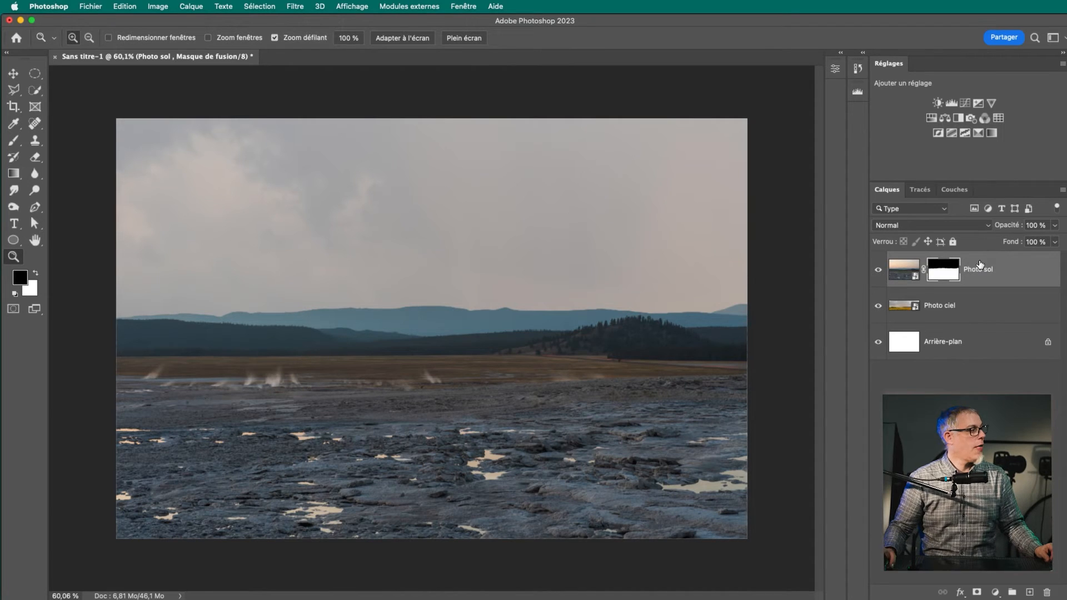
click(878, 307)
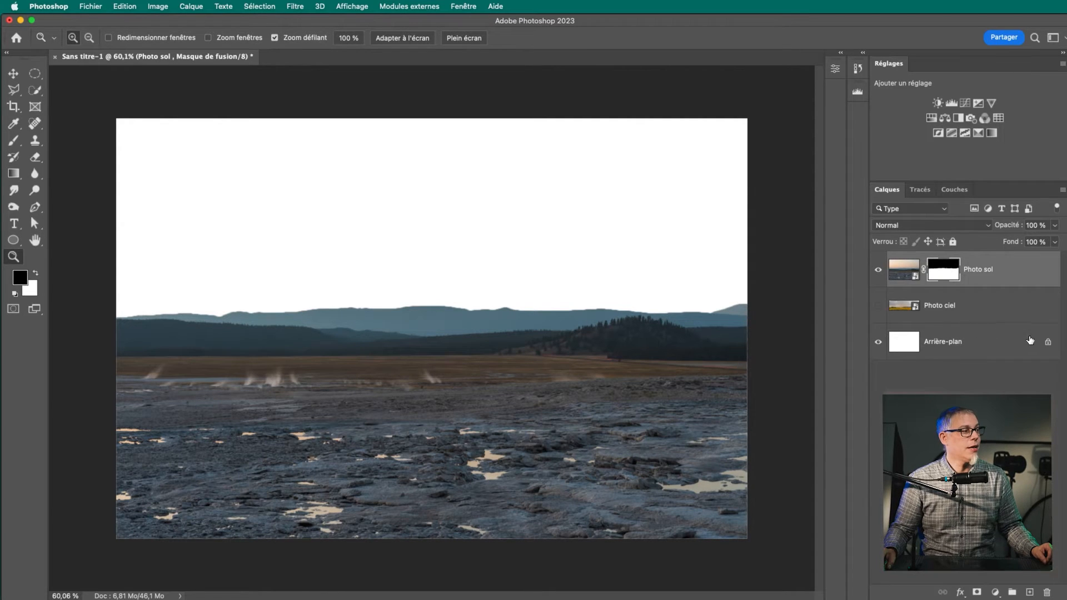
click(879, 343)
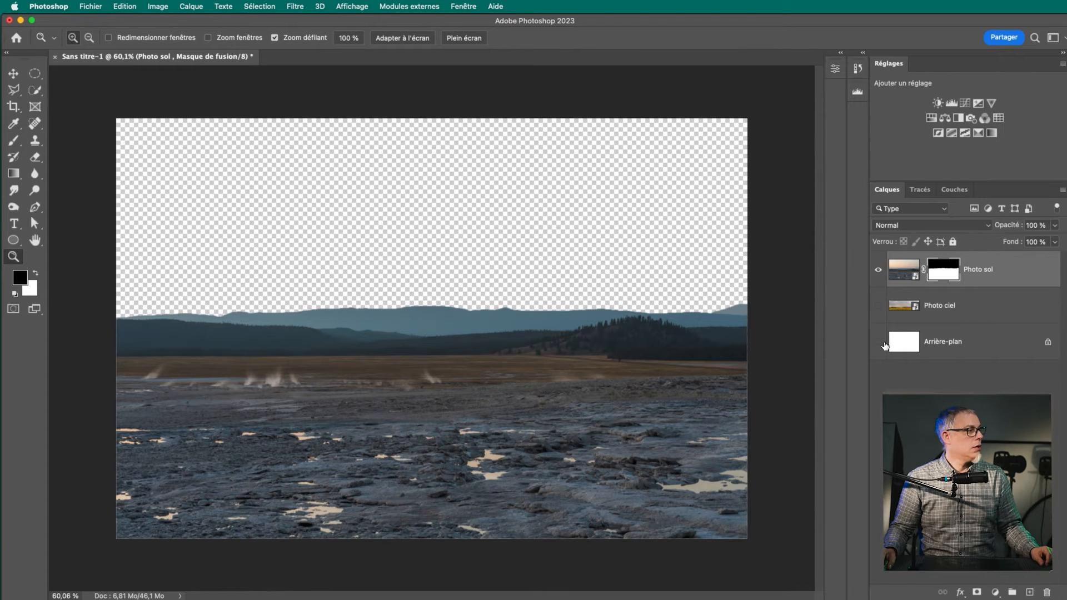
click(878, 342)
click(878, 306)
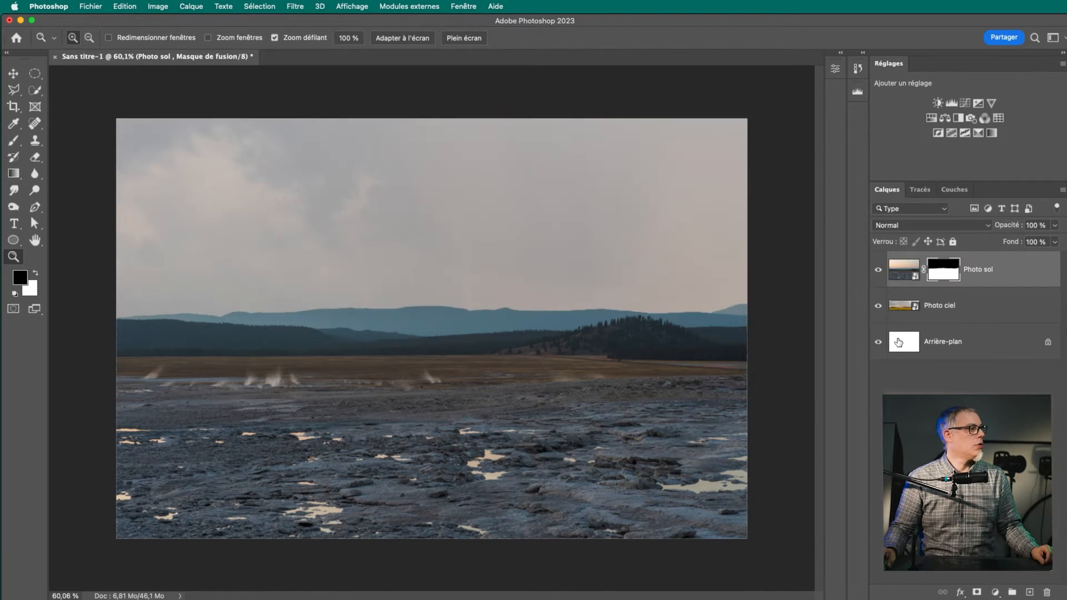
Examine the masked transition between the mountains and the new sky up close along the whole horizon
drag(270, 329, 327, 324)
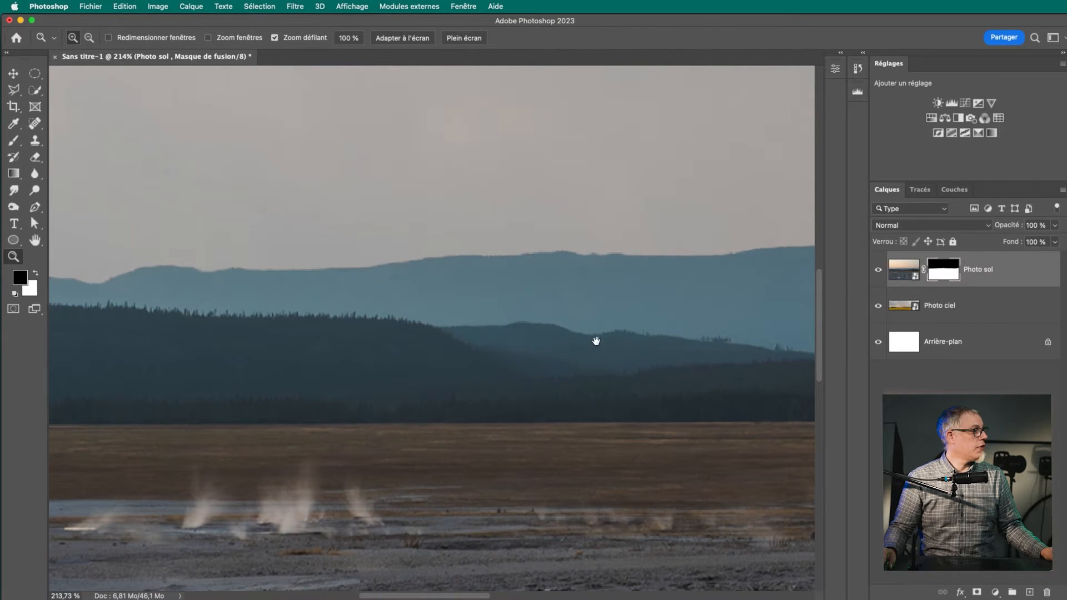
drag(596, 341, 360, 347)
drag(619, 323, 350, 333)
drag(703, 317, 565, 317)
drag(724, 317, 493, 326)
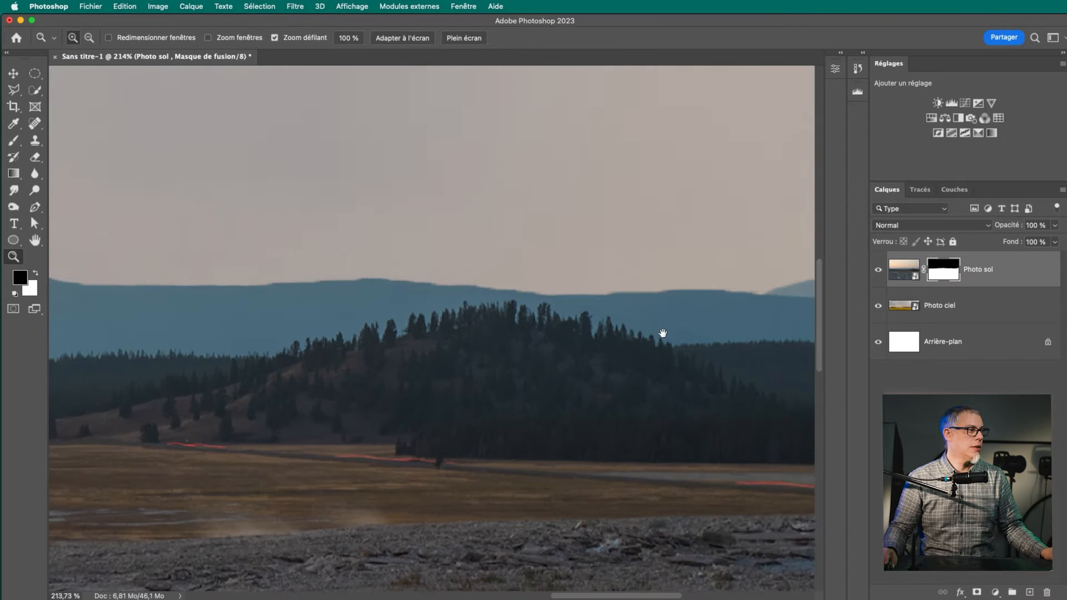
drag(662, 336, 472, 336)
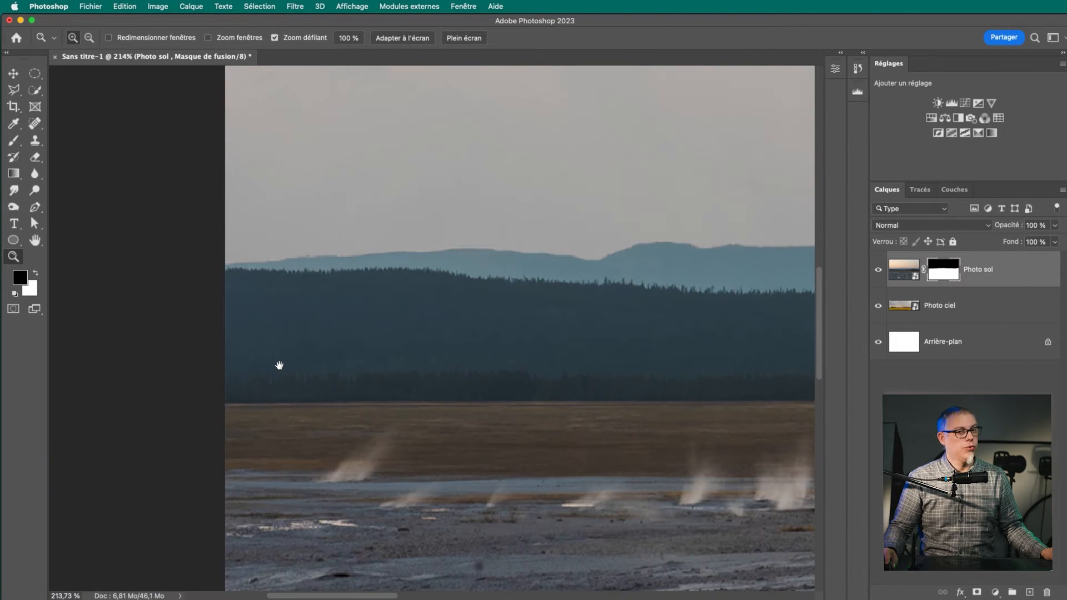
drag(278, 365, 86, 296)
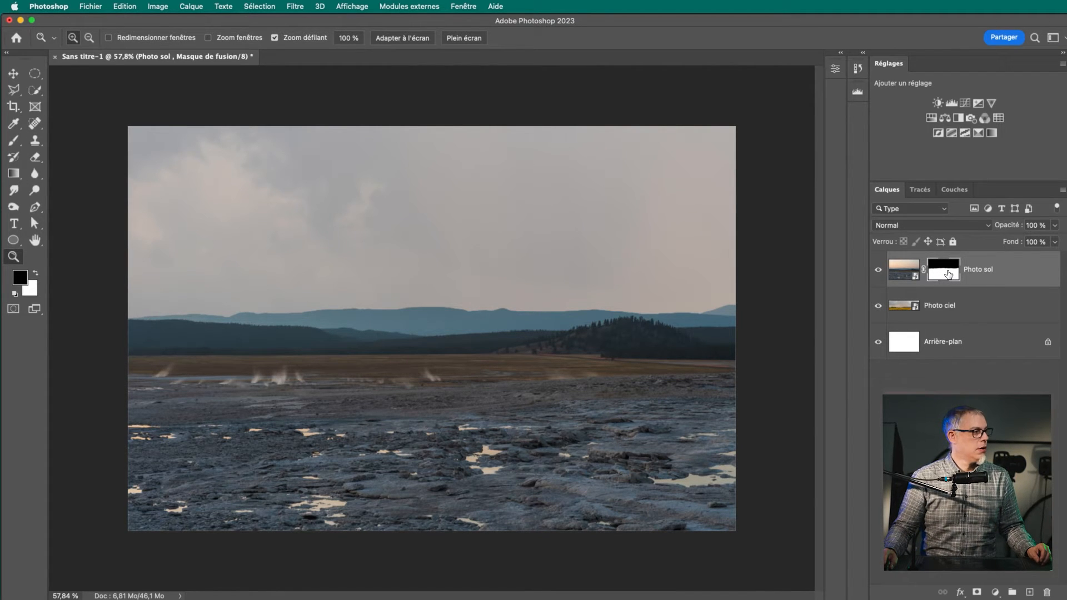
Display the properties of the Photo sol layer's mask and those of its embedded smart object
double_click(949, 273)
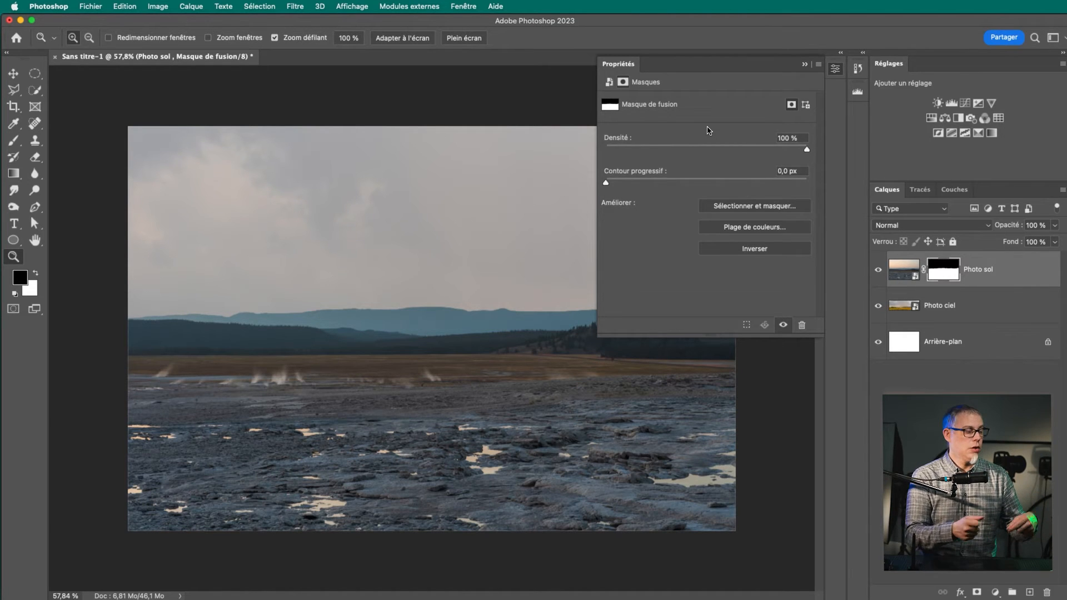
double_click(900, 276)
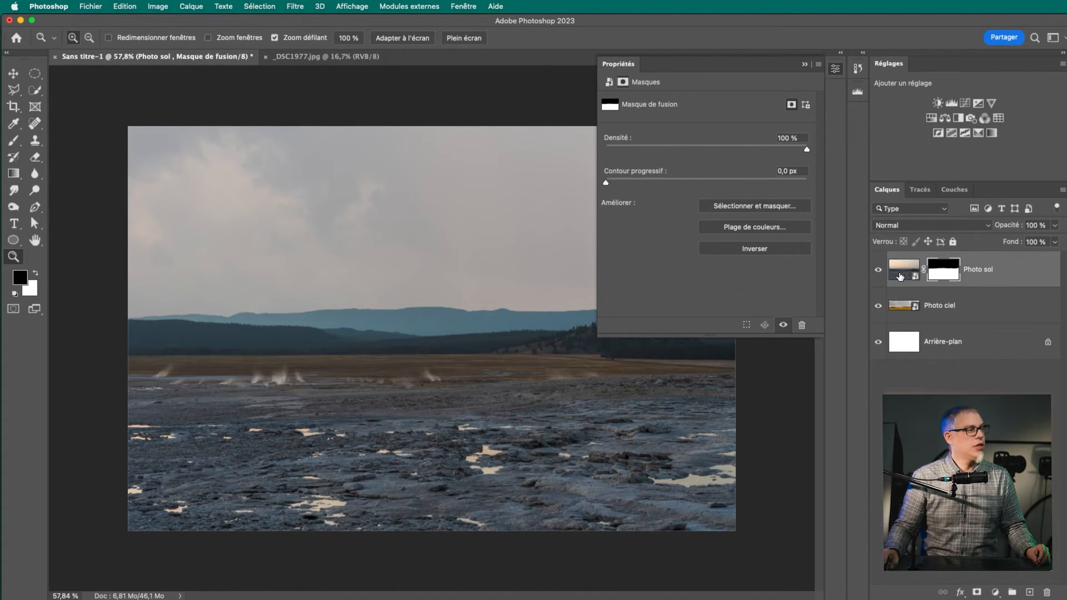
click(900, 276)
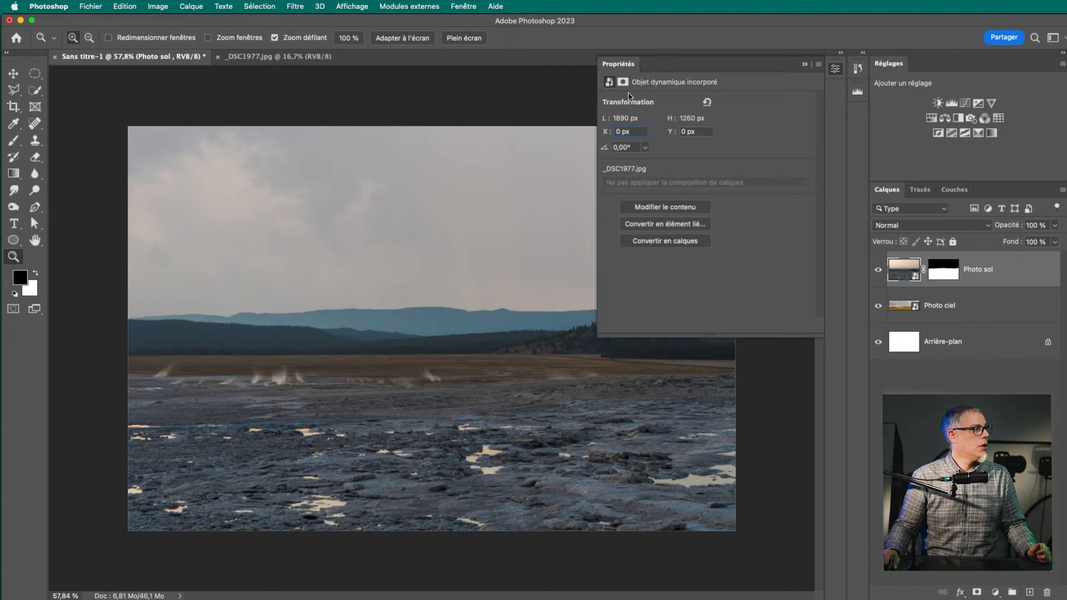
Compare the Photo sol layer mask's properties with those of its embedded smart object, ending on the mask properties
click(945, 276)
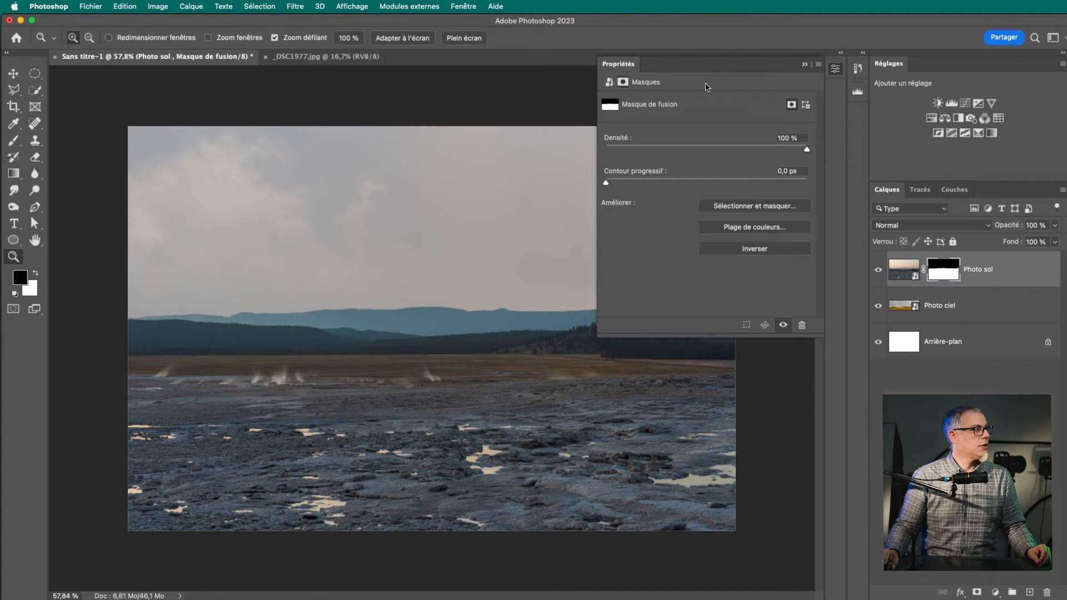
click(609, 83)
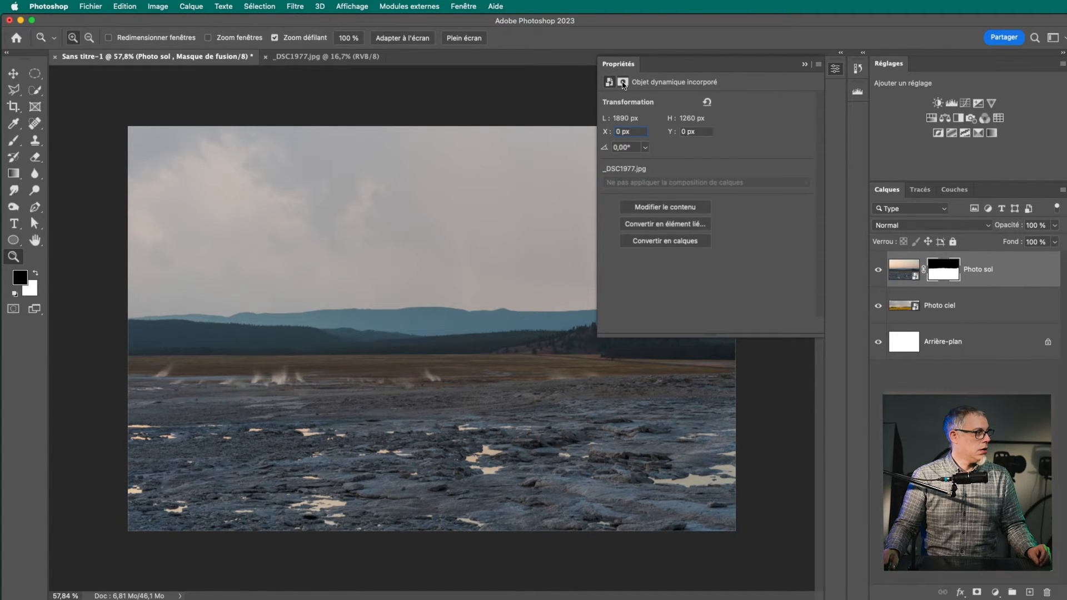
click(623, 81)
click(609, 83)
click(623, 82)
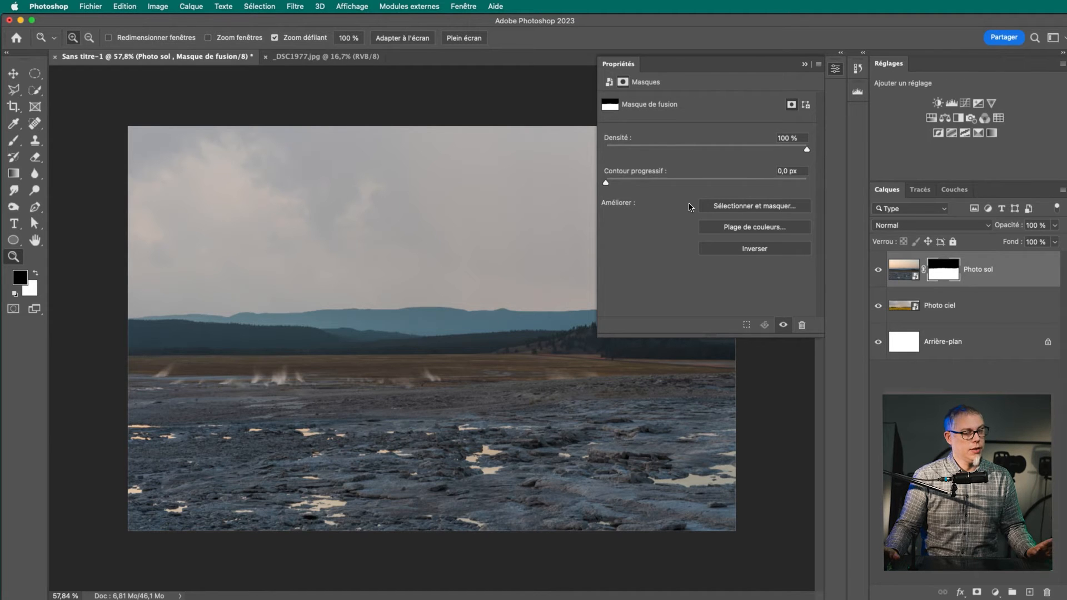
Examine the mountain ridge at 300 %, both in the composite and with the Photo sol mask shown on its own
click(369, 335)
click(372, 320)
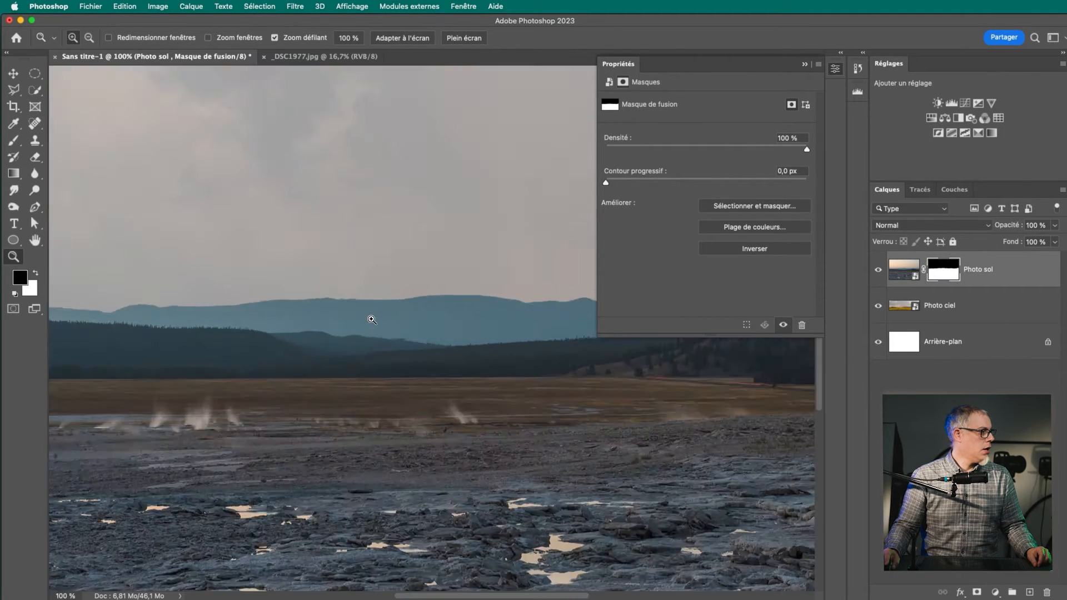
click(372, 320)
click(360, 311)
drag(325, 281, 396, 390)
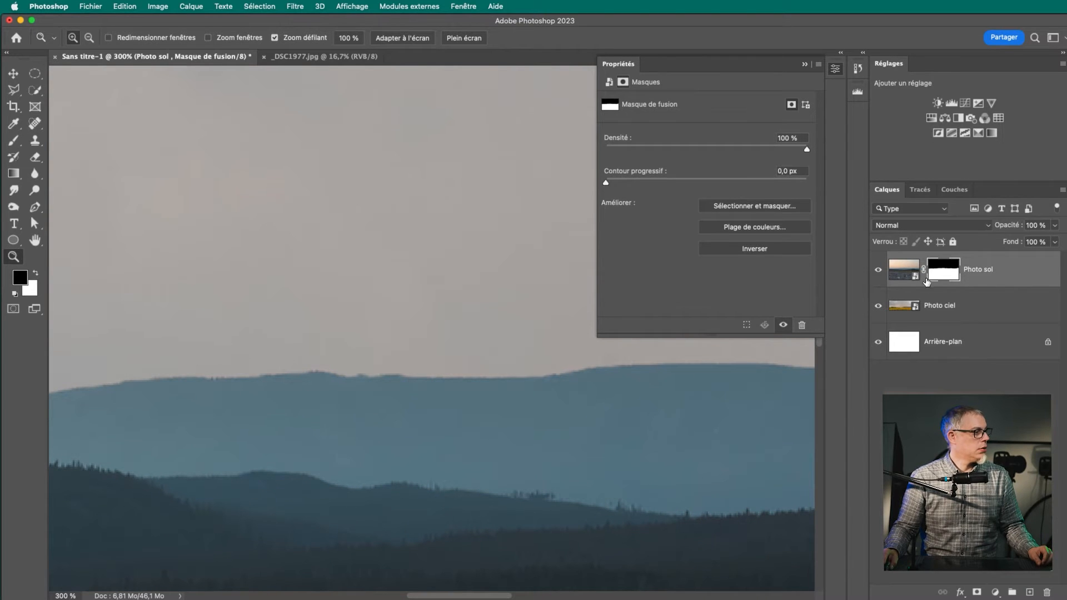
alt+click(943, 272)
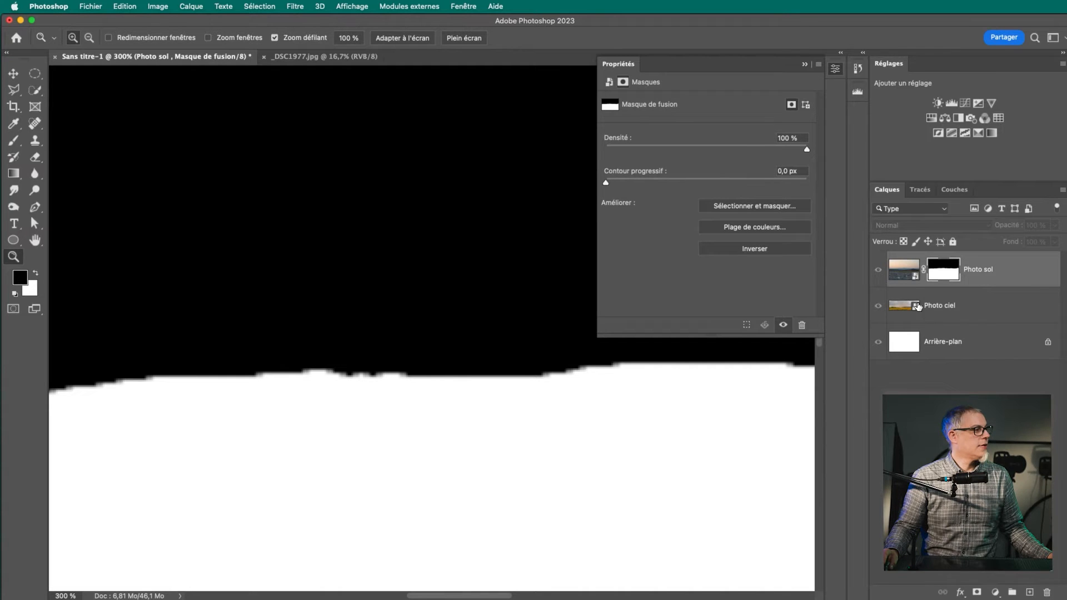
alt+click(945, 272)
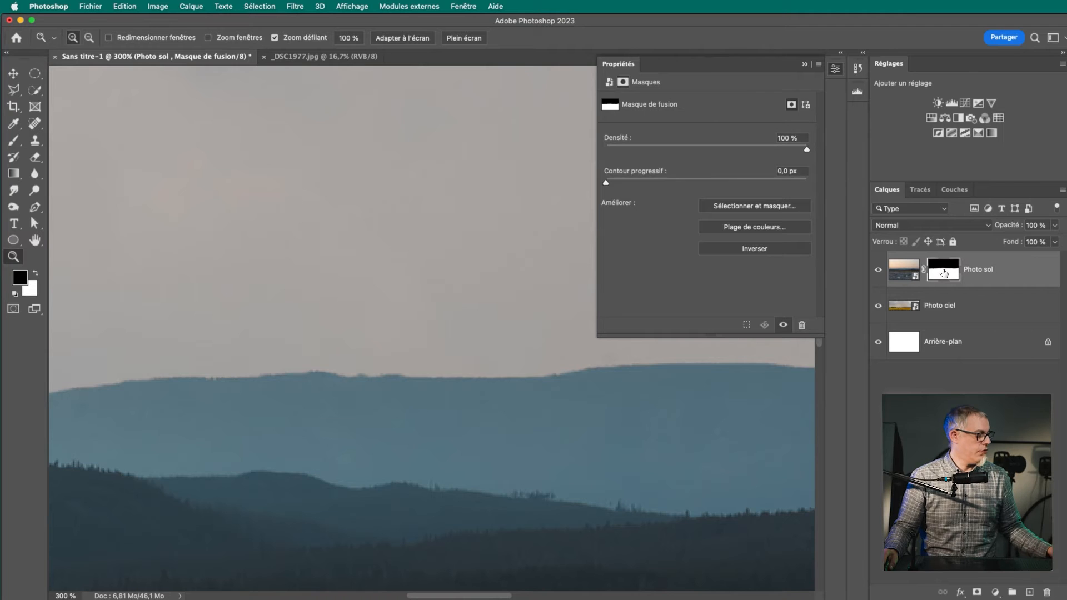
alt+click(945, 273)
alt+click(946, 301)
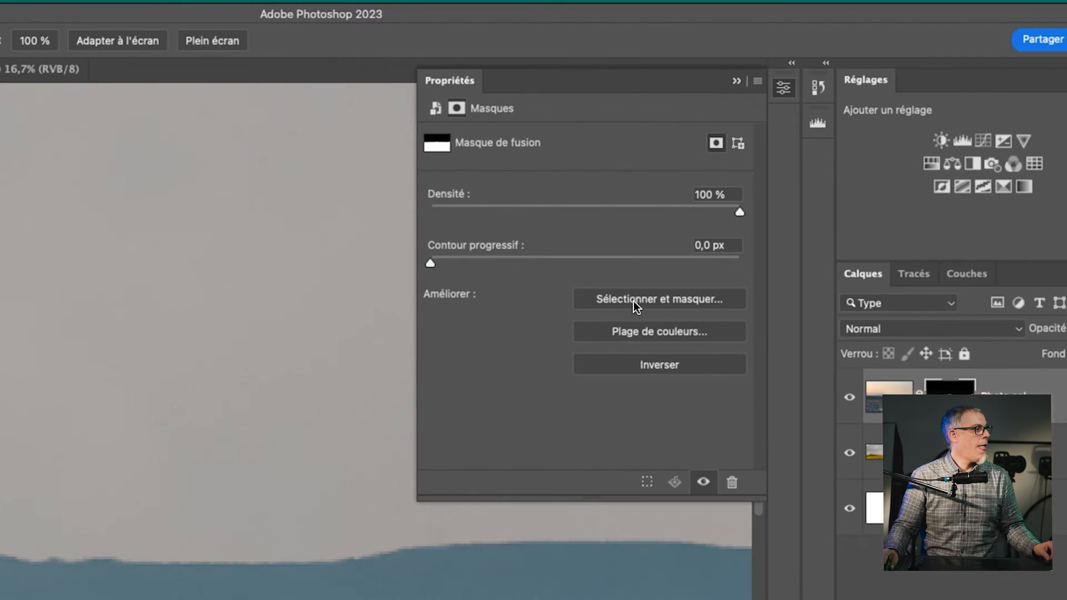
Try feathering the Photo sol mask by 9,9 px and by 63,7 px, viewing the blurred mask edge on its own
drag(441, 261, 554, 263)
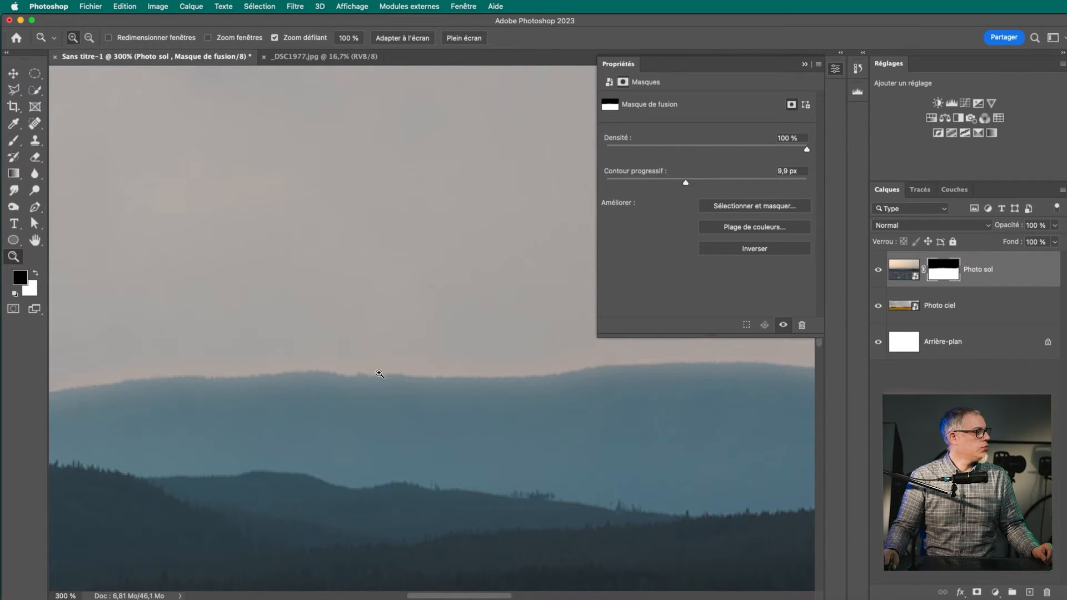
alt+click(938, 268)
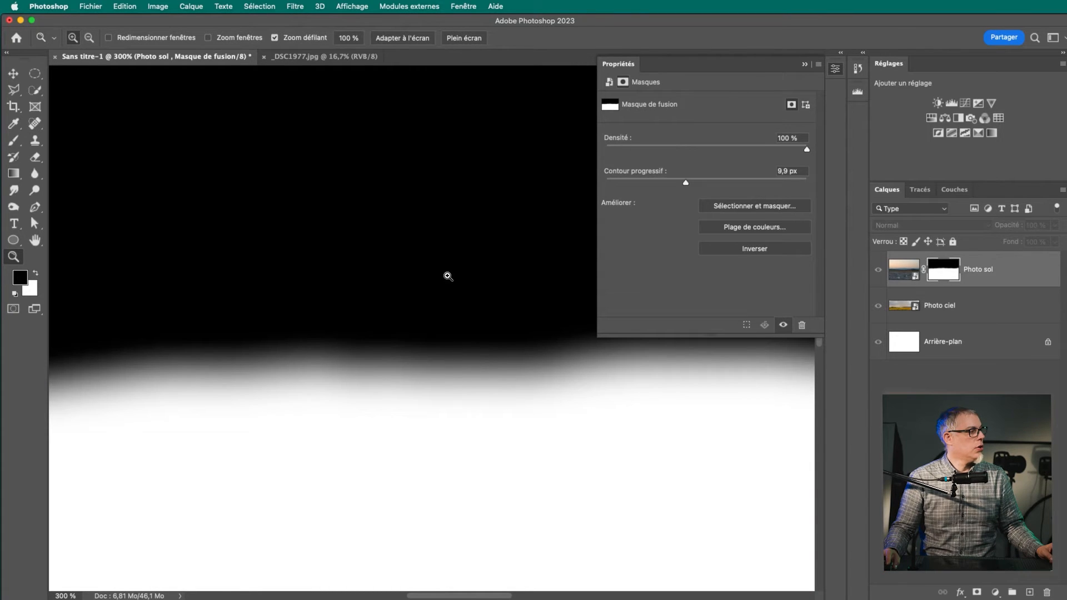
drag(685, 183, 722, 183)
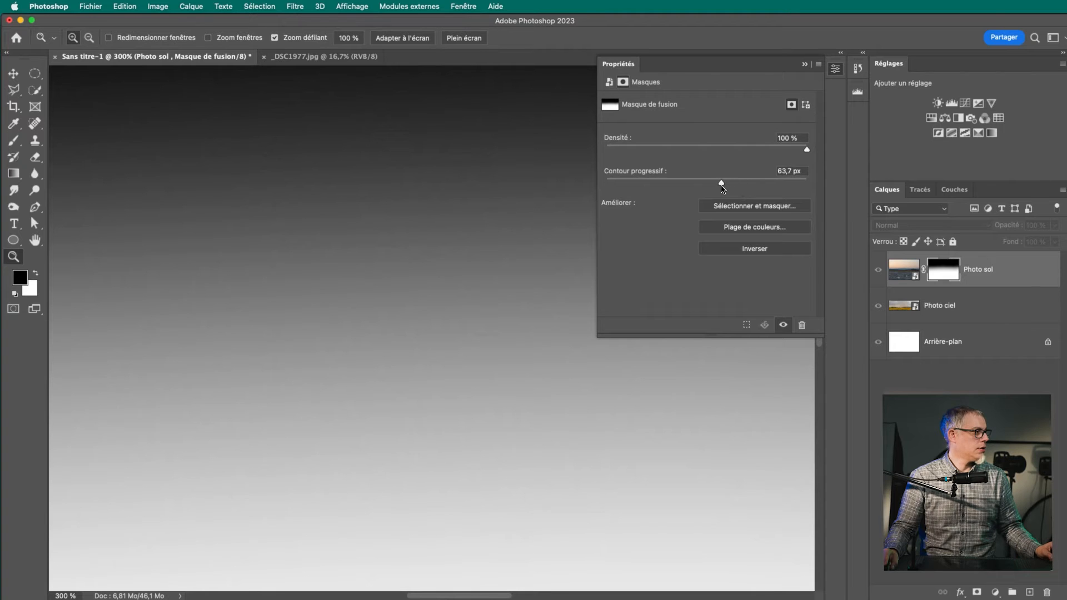
drag(453, 353, 386, 352)
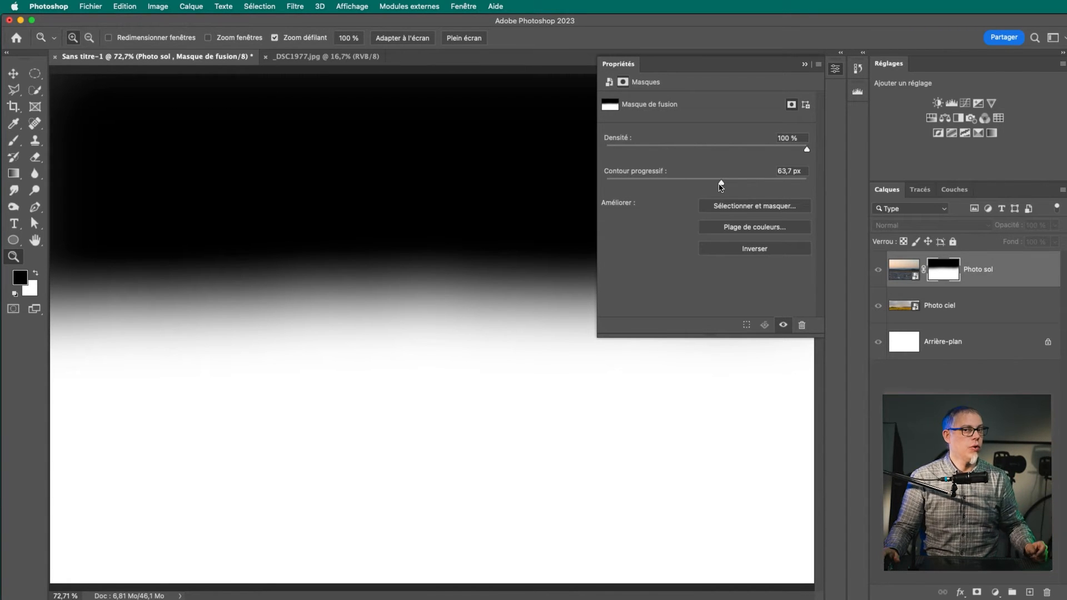
Set the Photo sol mask's feather (Contour progressif) to 0,7 px and inspect the horizon up close in the composite
drag(721, 184, 612, 183)
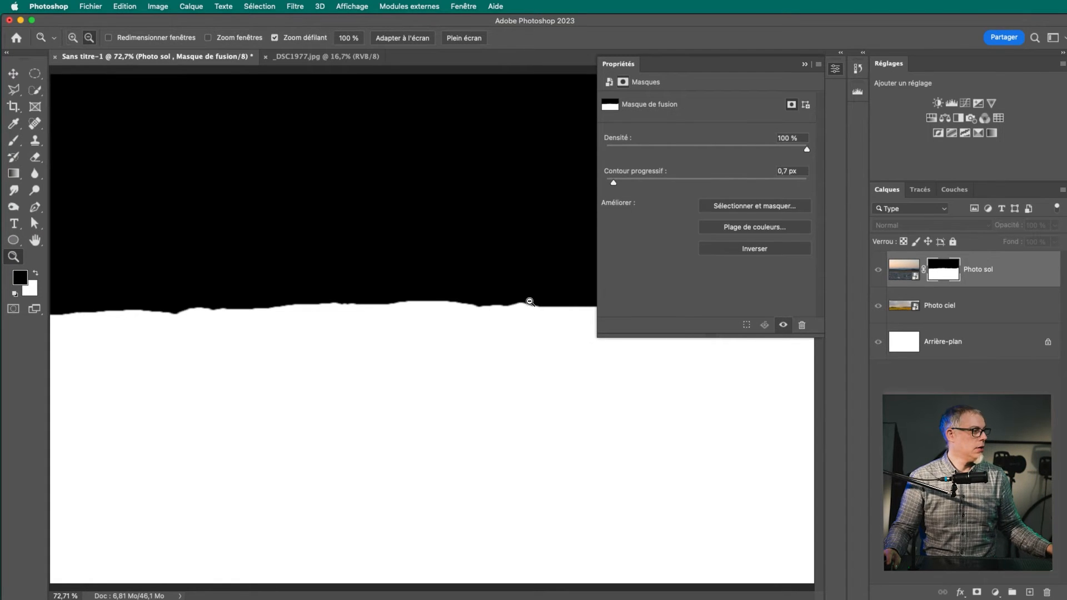
alt+click(532, 295)
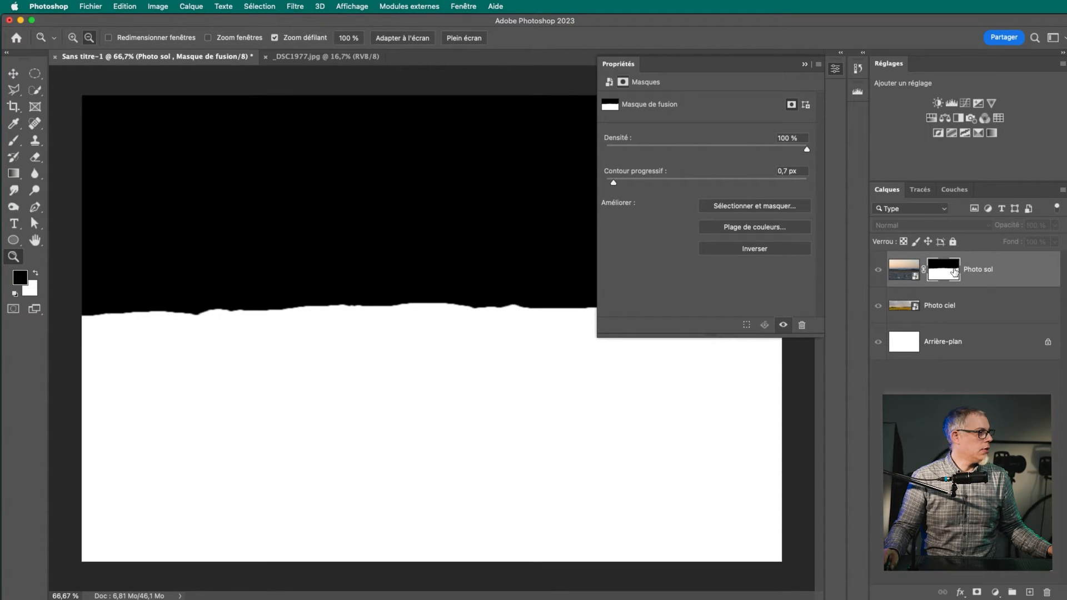
alt+click(948, 272)
mouse_move(396, 311)
mouse_down()
mouse_move(489, 312)
mouse_move(398, 310)
mouse_up()
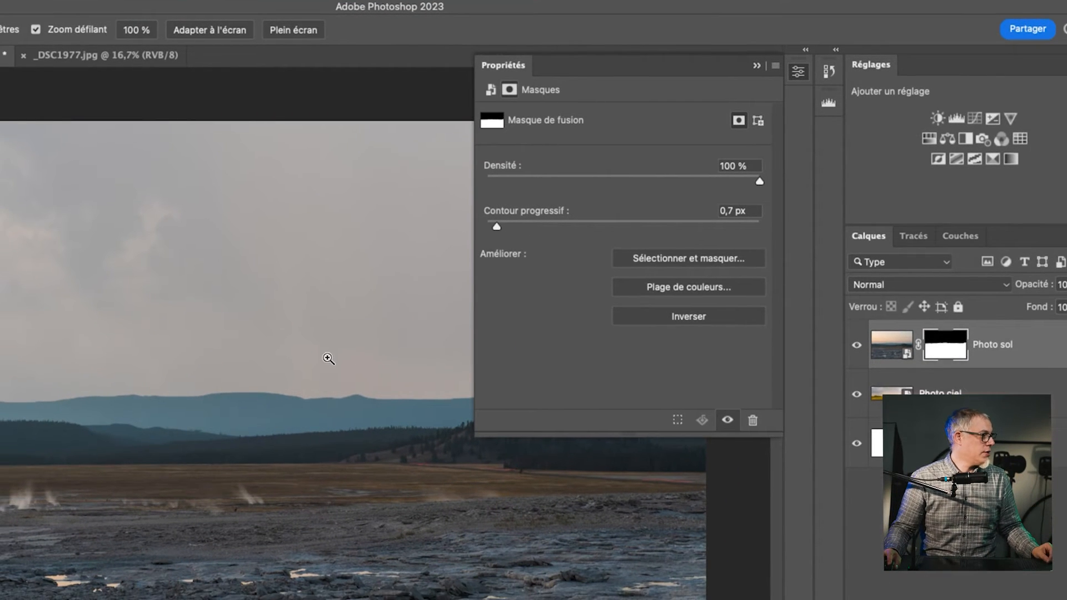
click(297, 420)
click(289, 418)
click(262, 411)
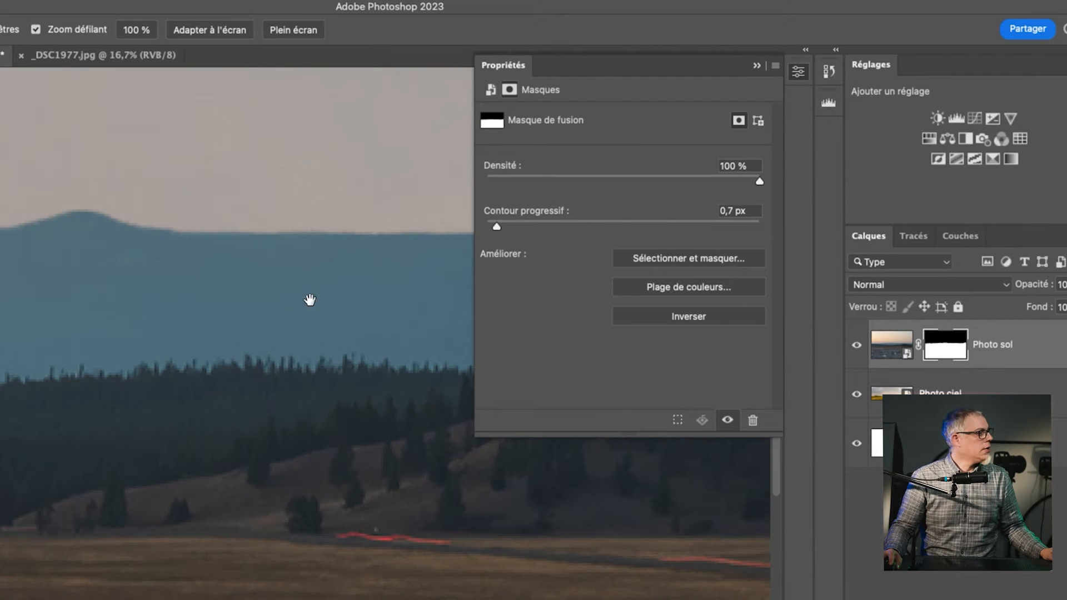
drag(287, 301, 170, 358)
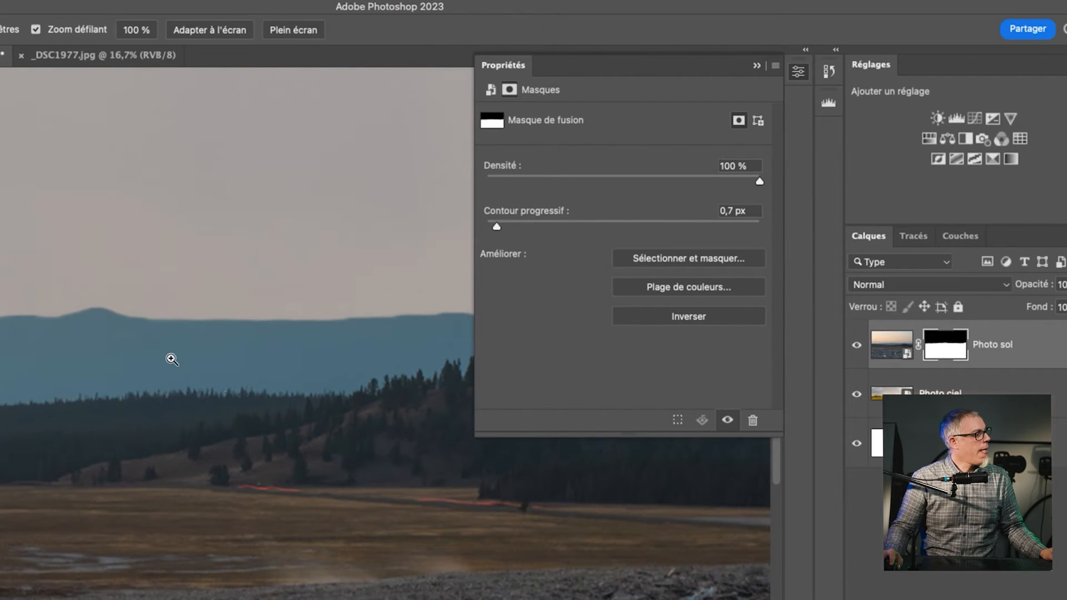
Show the Photo sol mask on its own and try lowering its density to 52 % and to 0 %
alt+click(947, 353)
drag(196, 213, 233, 498)
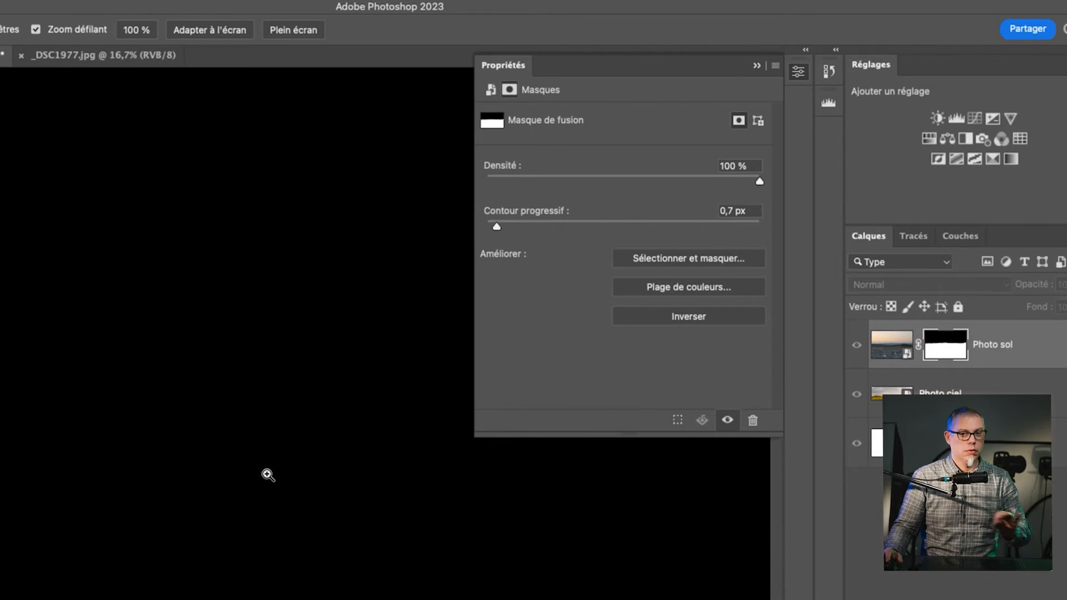
click(742, 178)
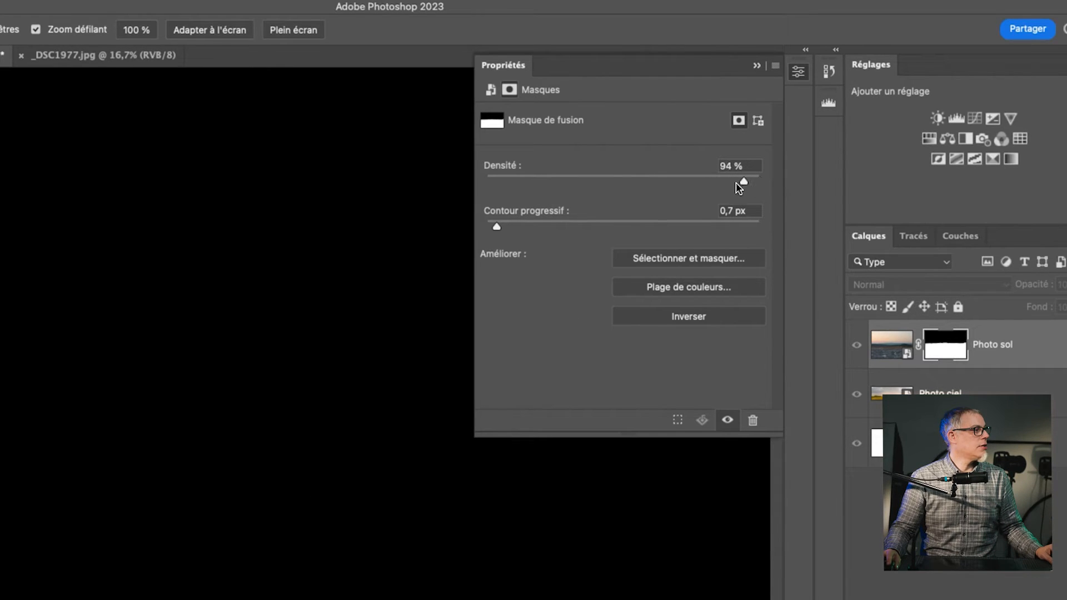
drag(708, 183, 629, 183)
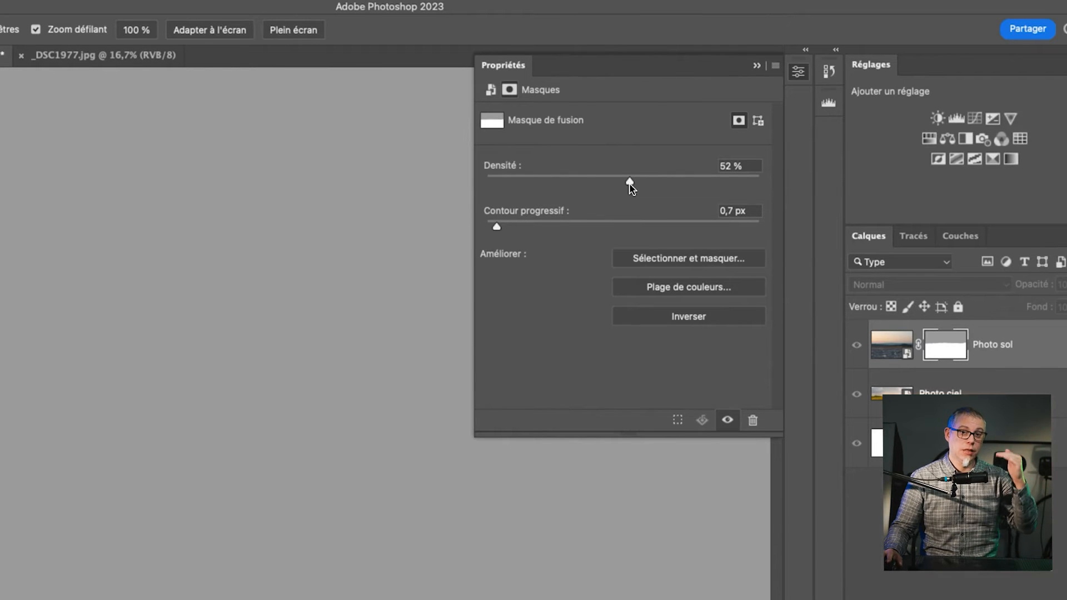
drag(670, 168, 518, 167)
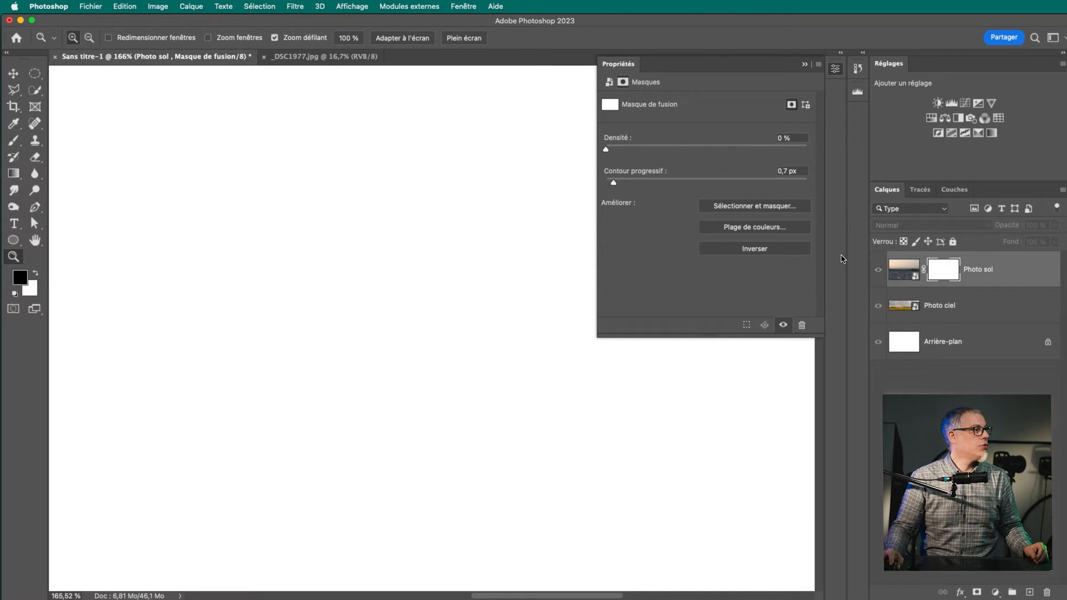
Return to the composite, try a mask density of 52 %, restore it to 100 % and collapse the mask properties
alt+click(942, 270)
drag(460, 316, 424, 312)
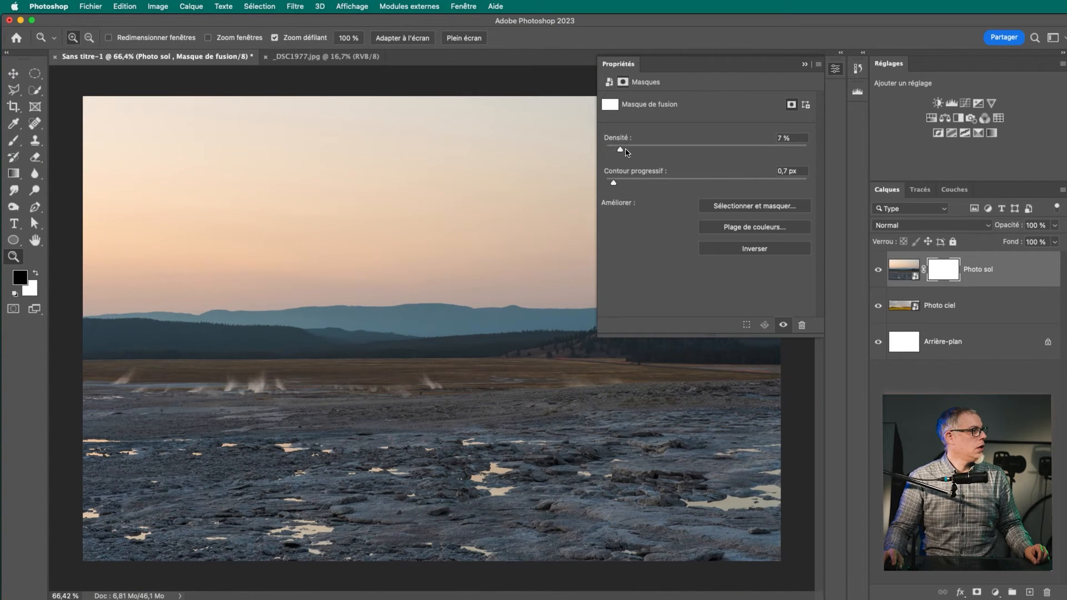
drag(713, 149, 712, 150)
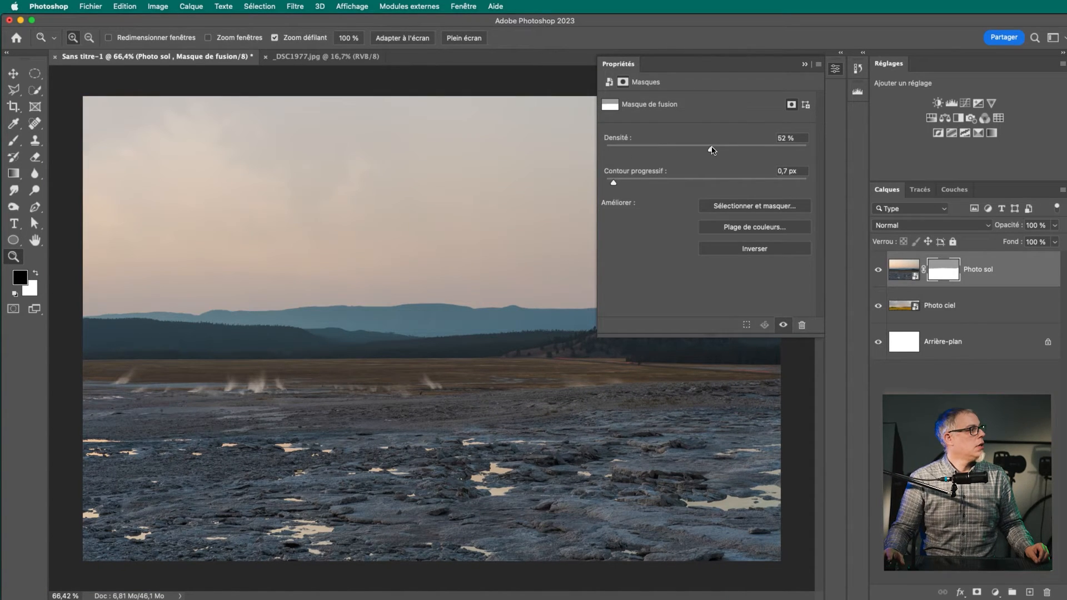
click(417, 225)
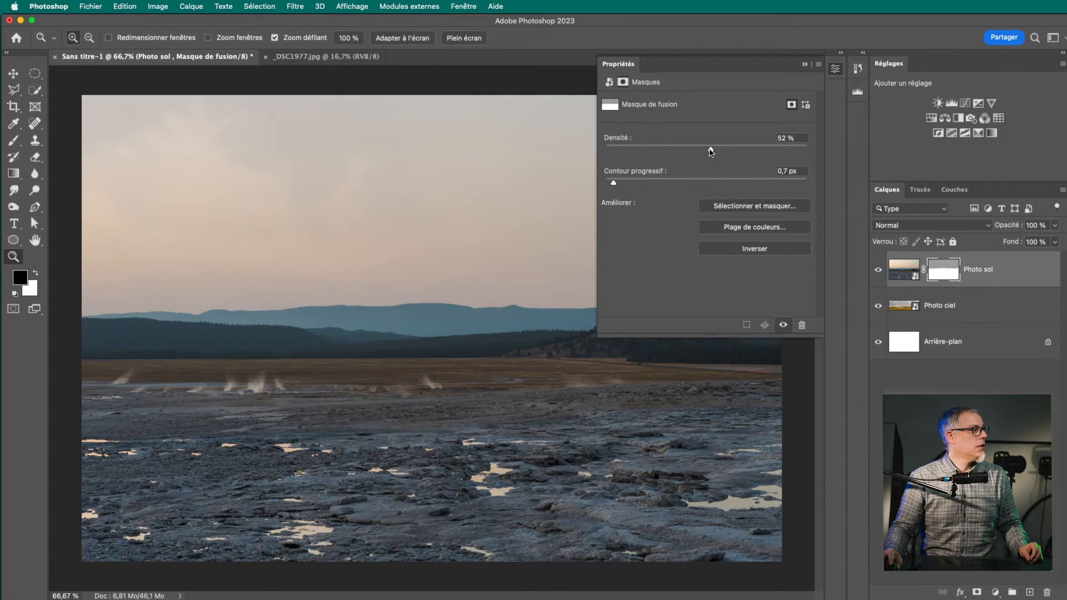
drag(740, 153, 802, 160)
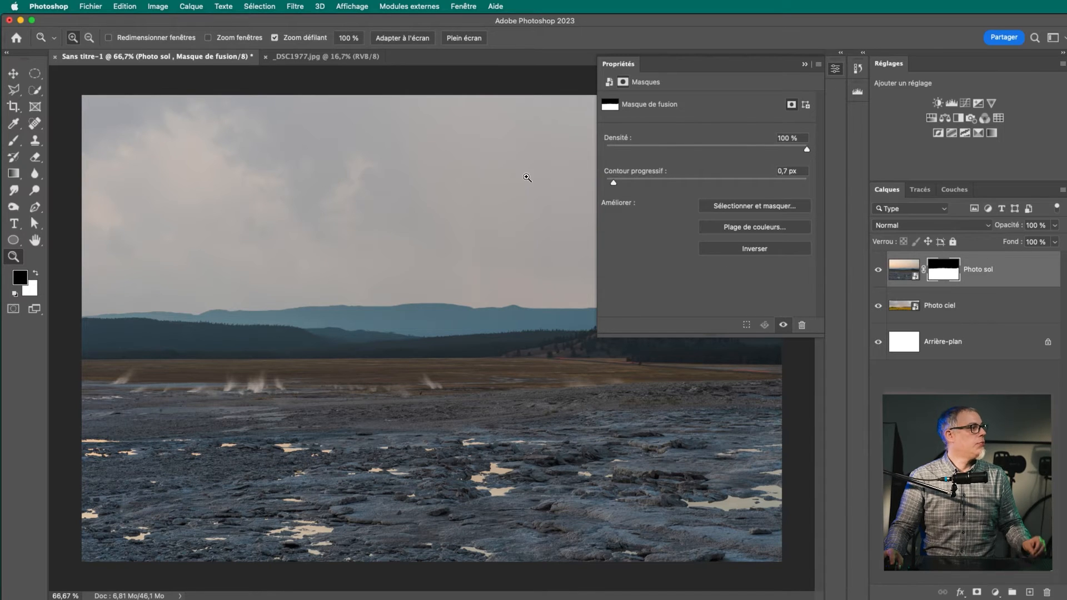
click(805, 64)
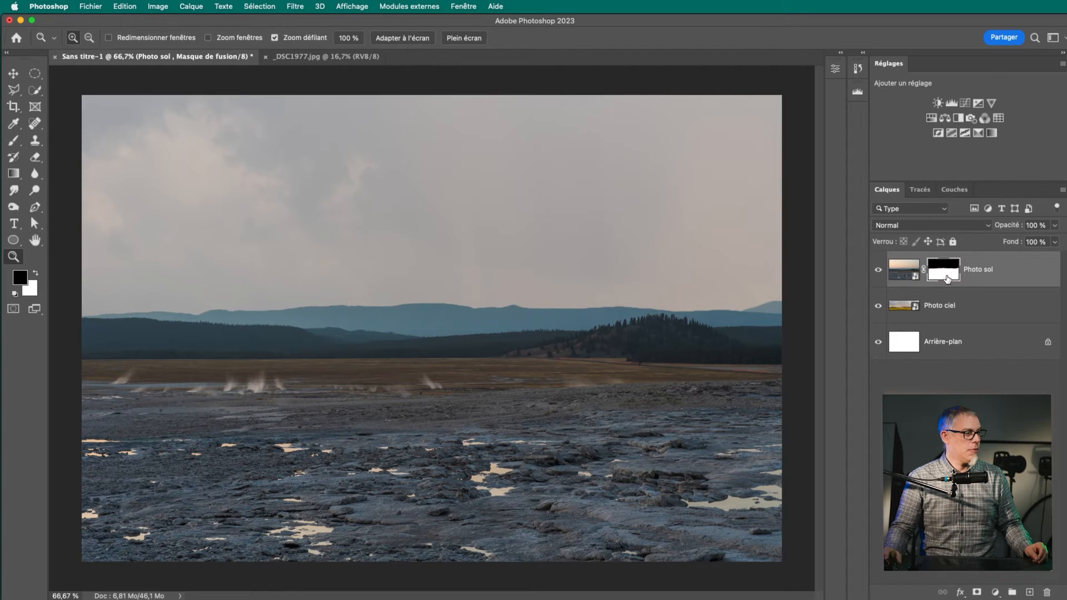
Activate the Brush tool and set the brush size to 92 px
key(b)
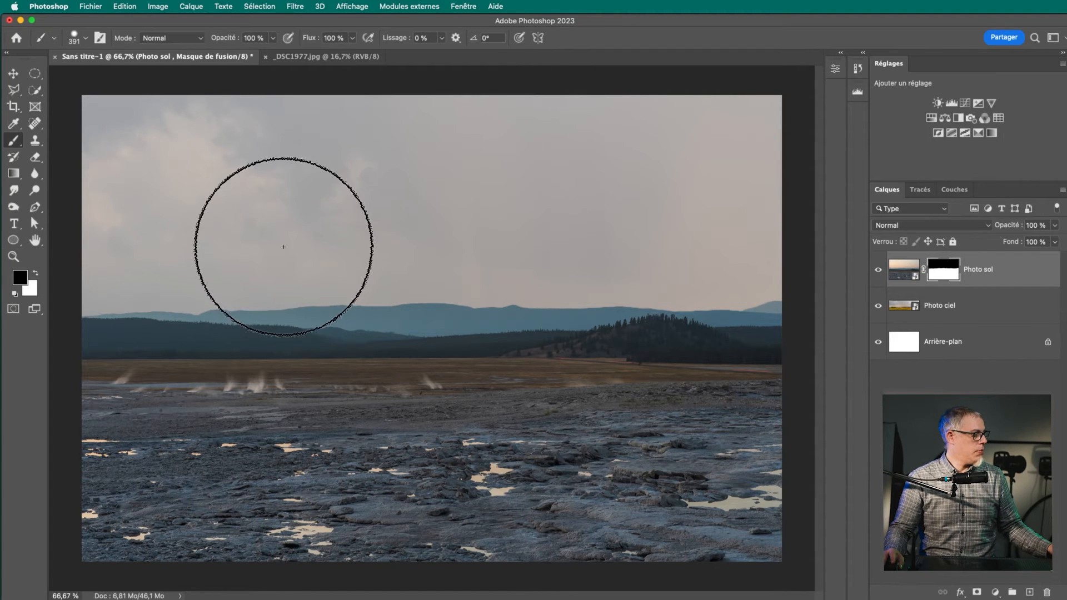
super+right_click(283, 242)
right_click(222, 253)
click(321, 226)
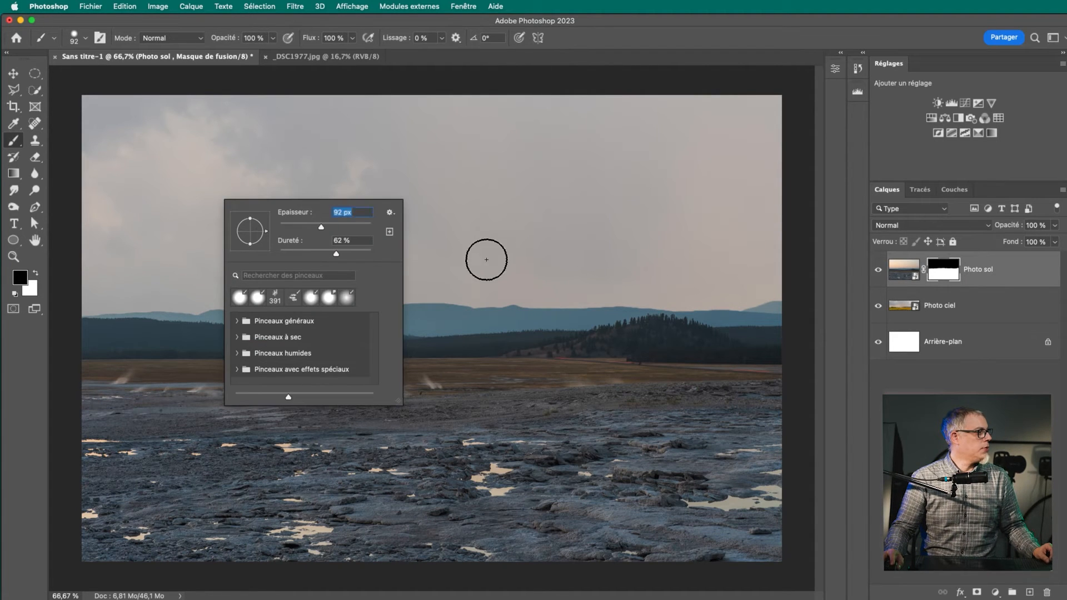
click(486, 261)
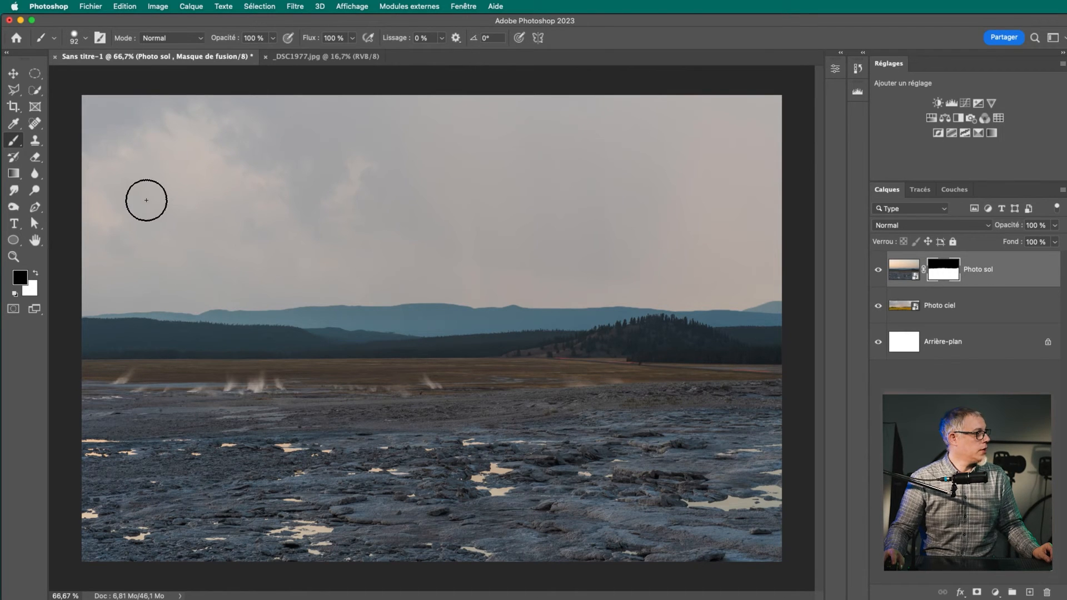
Show the Photo sol mask on its own, paint black across the middle of the mountain ridge, and return to the composite
alt+click(949, 273)
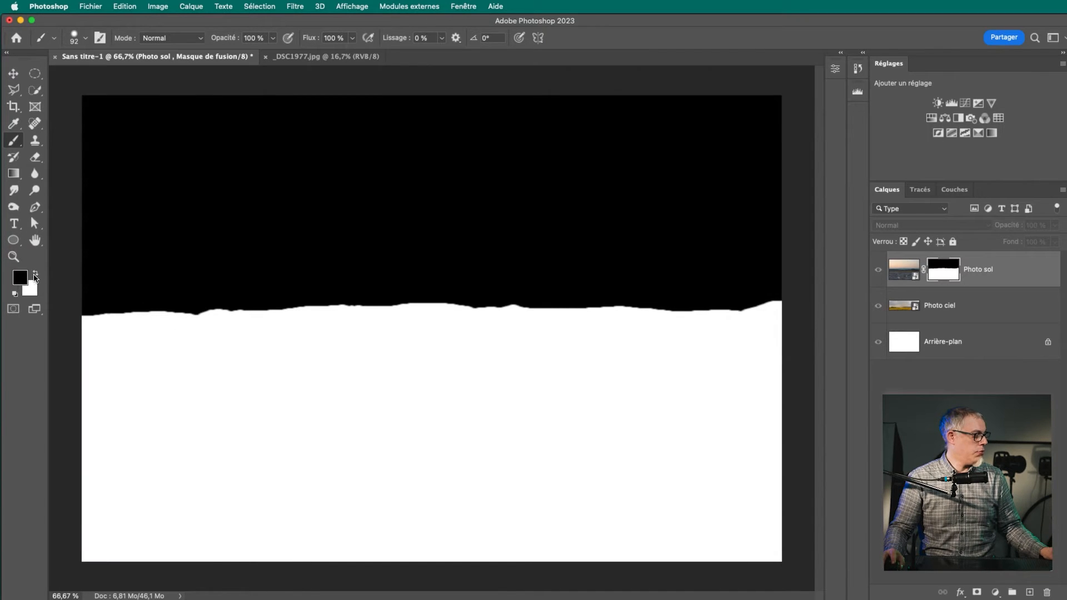
key(x)
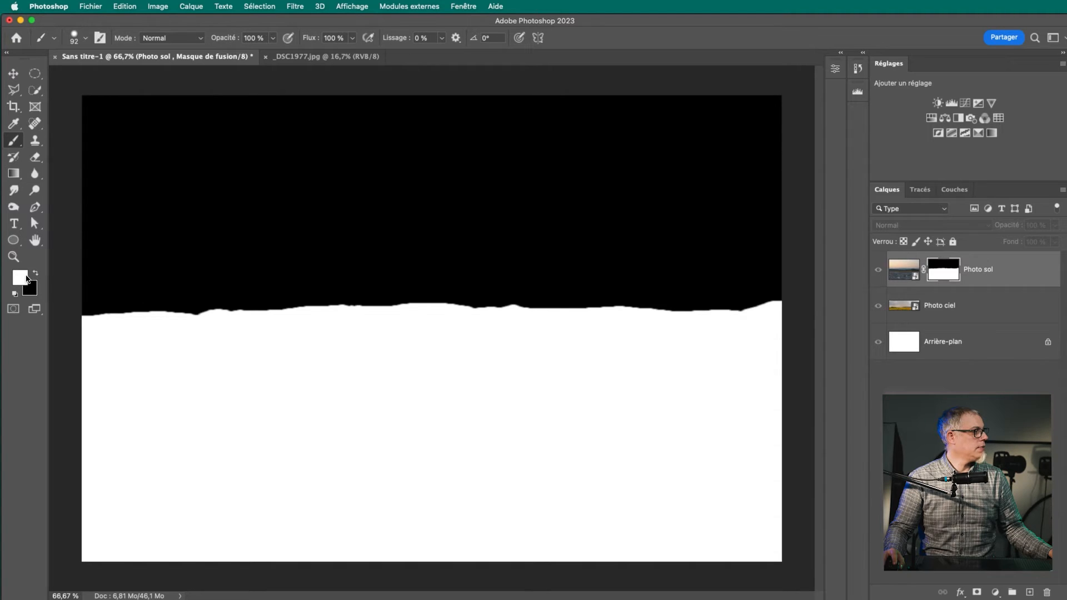
key(x)
mouse_move(374, 315)
mouse_down()
mouse_move(398, 340)
mouse_move(417, 340)
mouse_move(498, 319)
mouse_move(591, 315)
mouse_move(245, 312)
mouse_up()
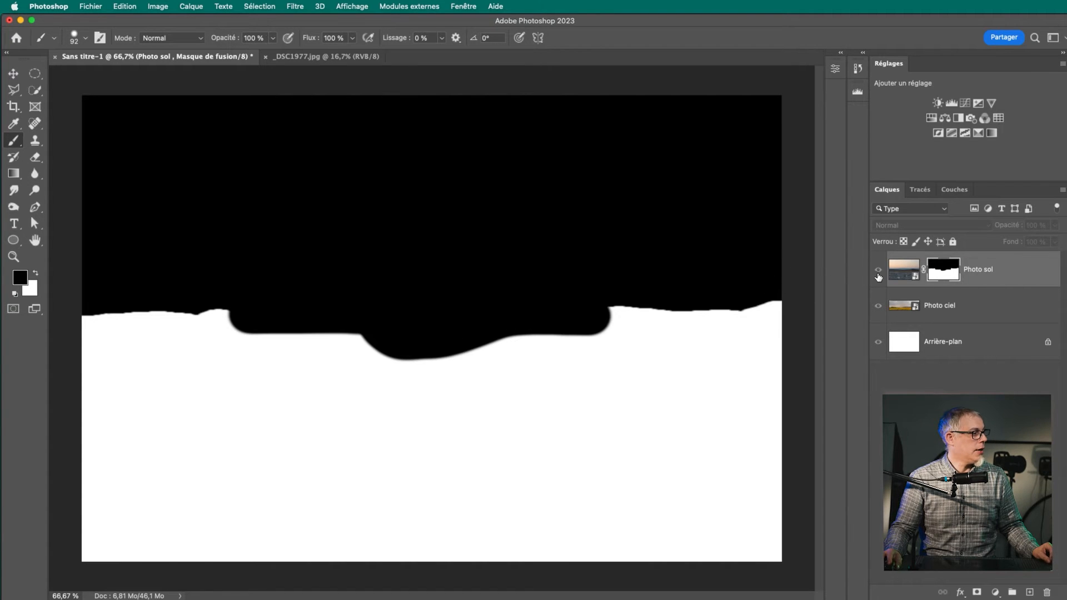
alt+click(939, 276)
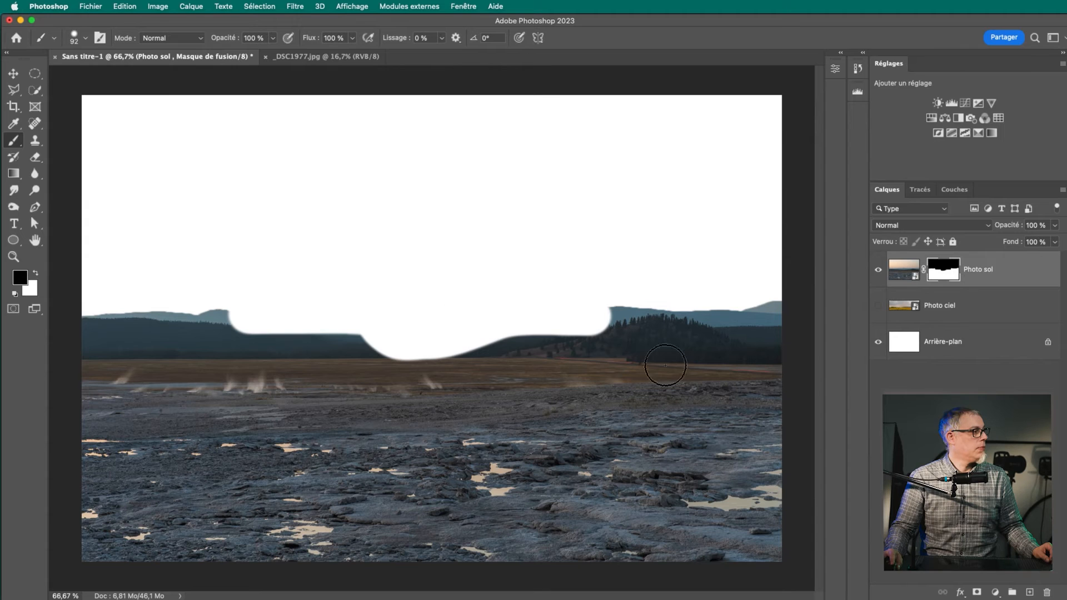
Hide Arrière-plan to examine the painted-out area's transparency, show Photo ciel and Arrière-plan again, and undo the brush stroke on the mask
click(878, 343)
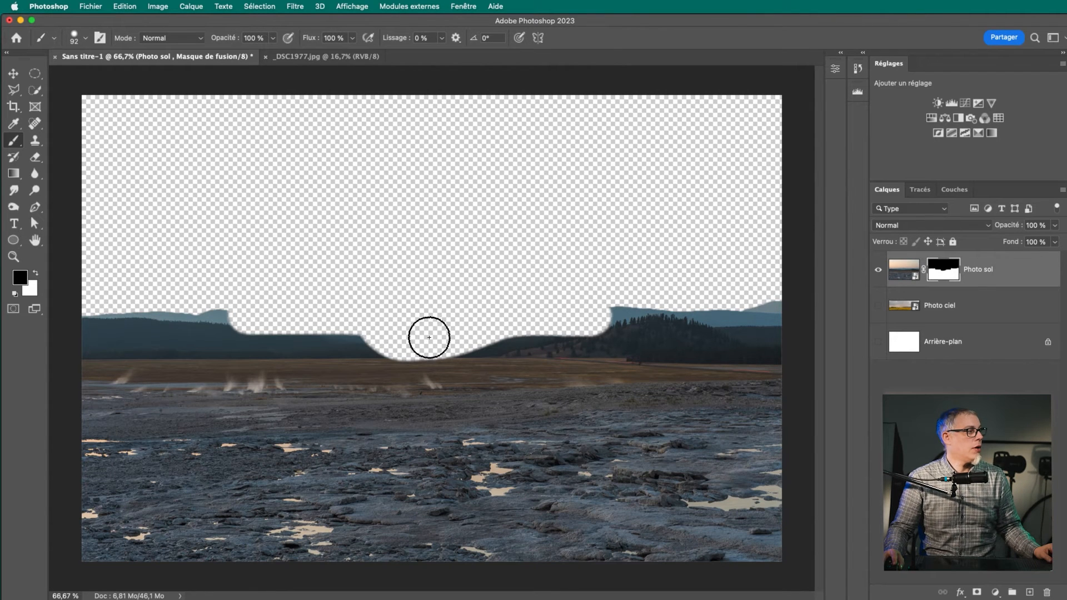
click(878, 306)
click(879, 349)
key(super+z)
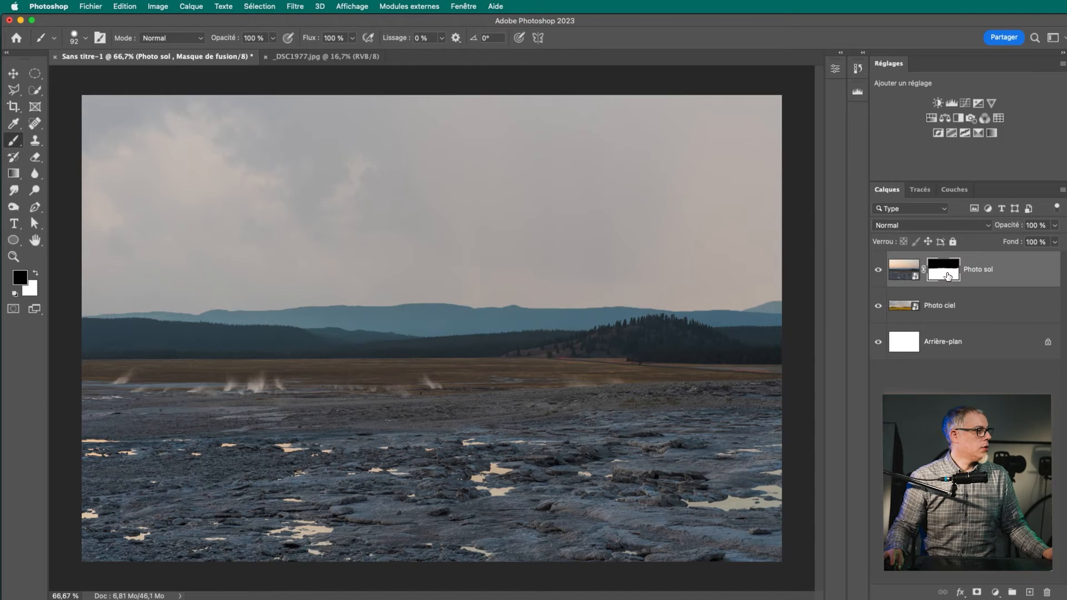
key(z)
mouse_move(502, 294)
mouse_down()
mouse_move(472, 290)
mouse_move(485, 288)
mouse_up()
key(b)
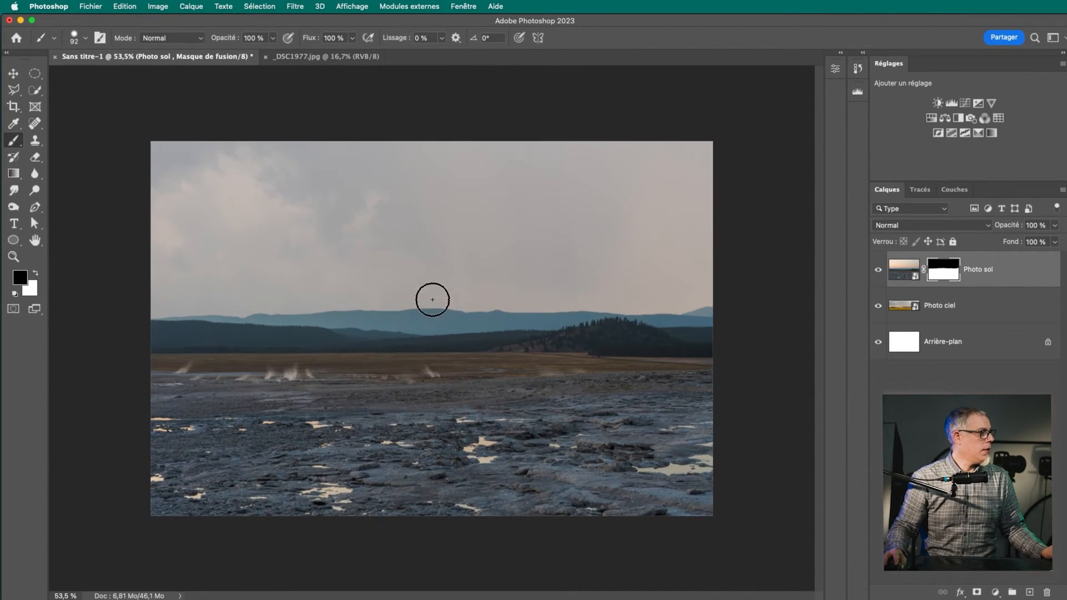
key(z)
drag(445, 307, 465, 302)
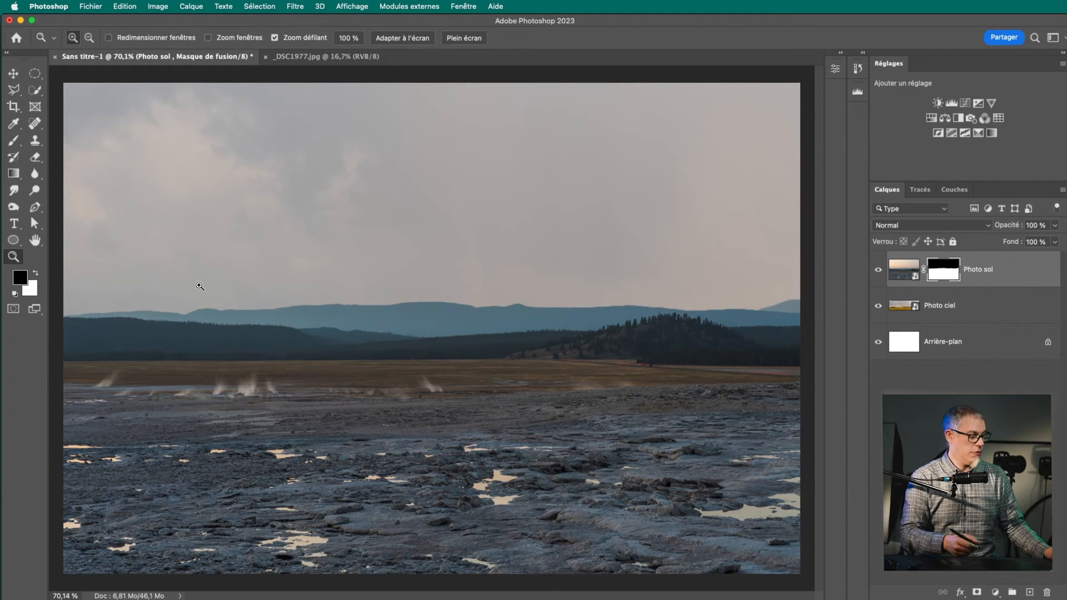
Rasterize the Photo sol smart object so that its pixels can be painted directly
drag(199, 286, 333, 223)
right_click(349, 367)
click(348, 380)
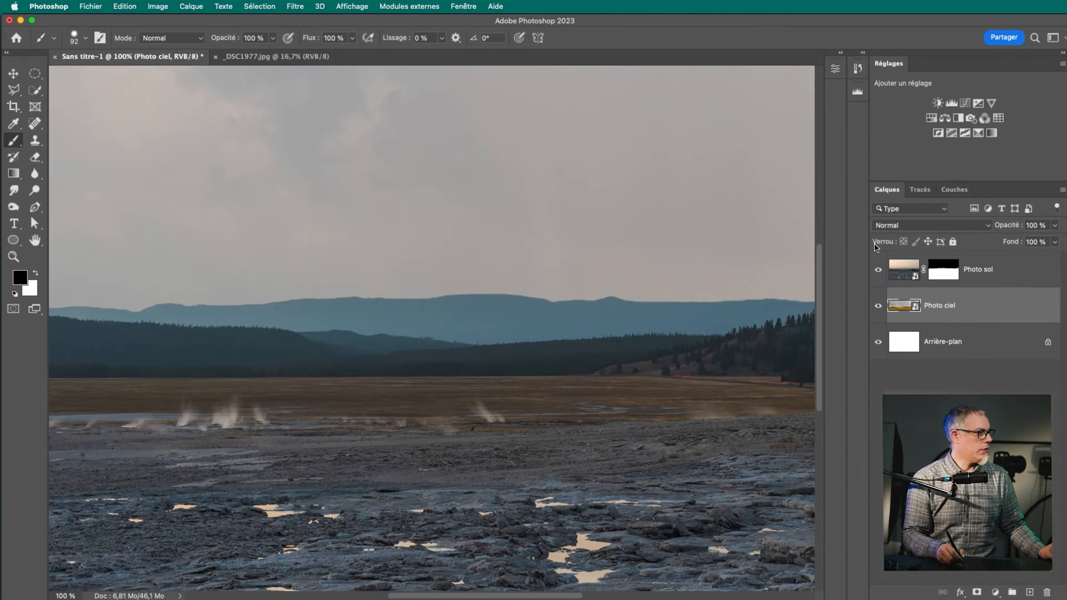
click(938, 275)
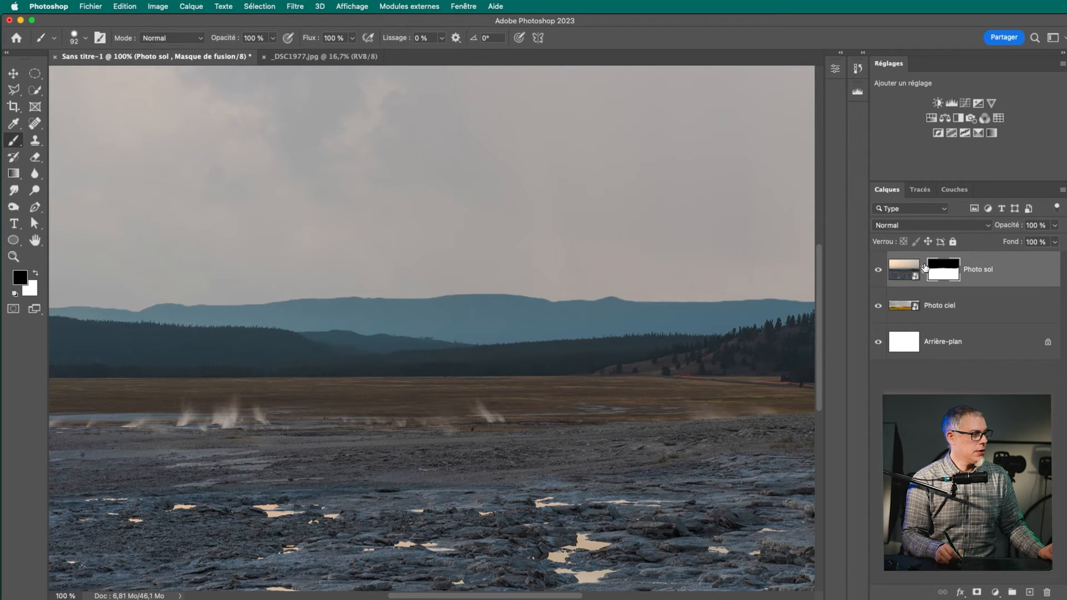
click(900, 276)
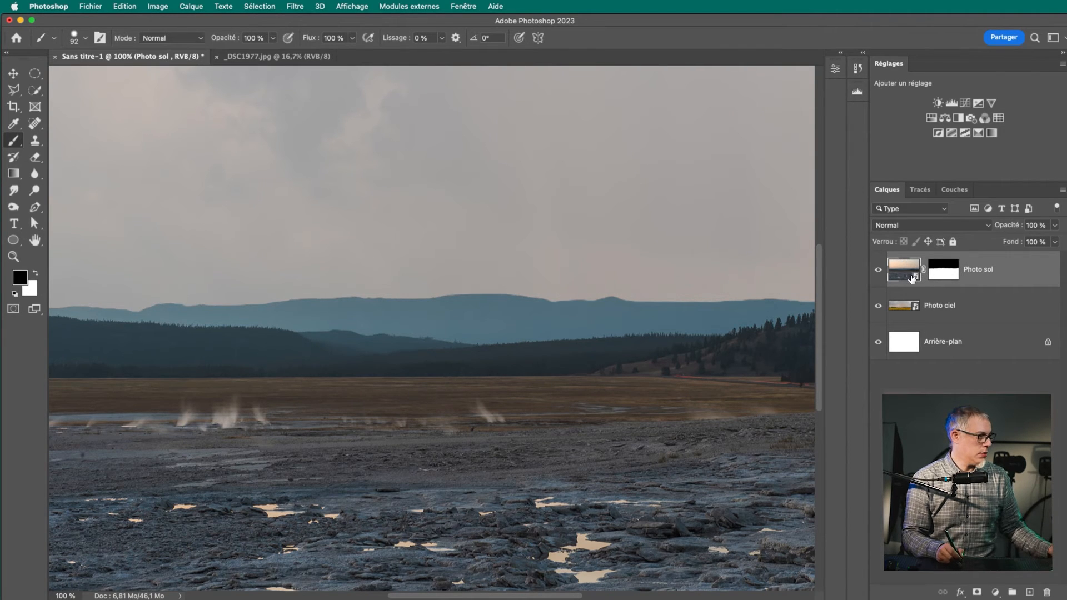
right_click(1017, 271)
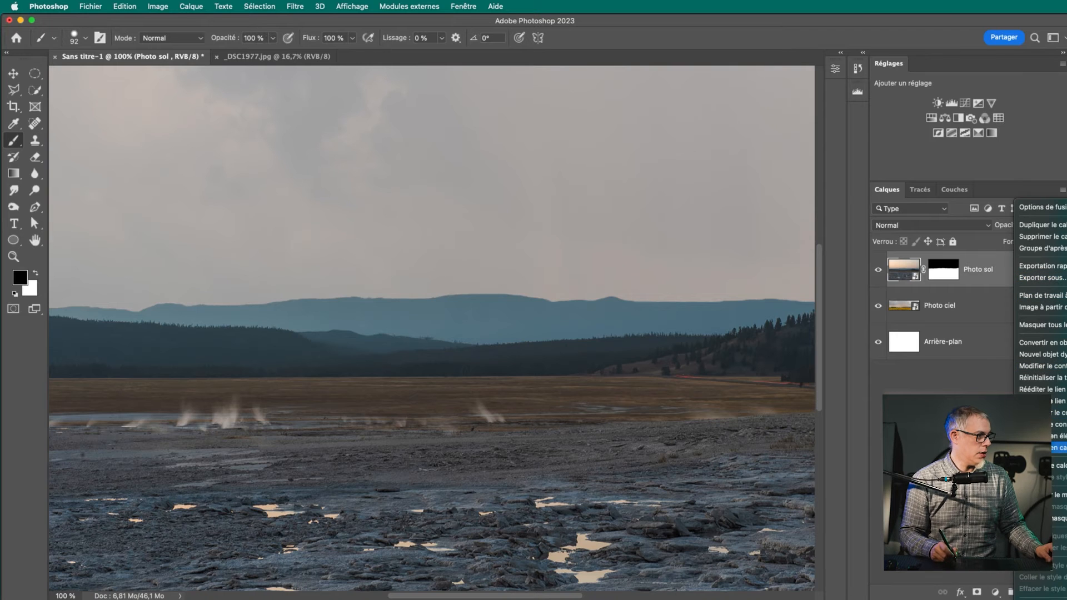
click(1058, 465)
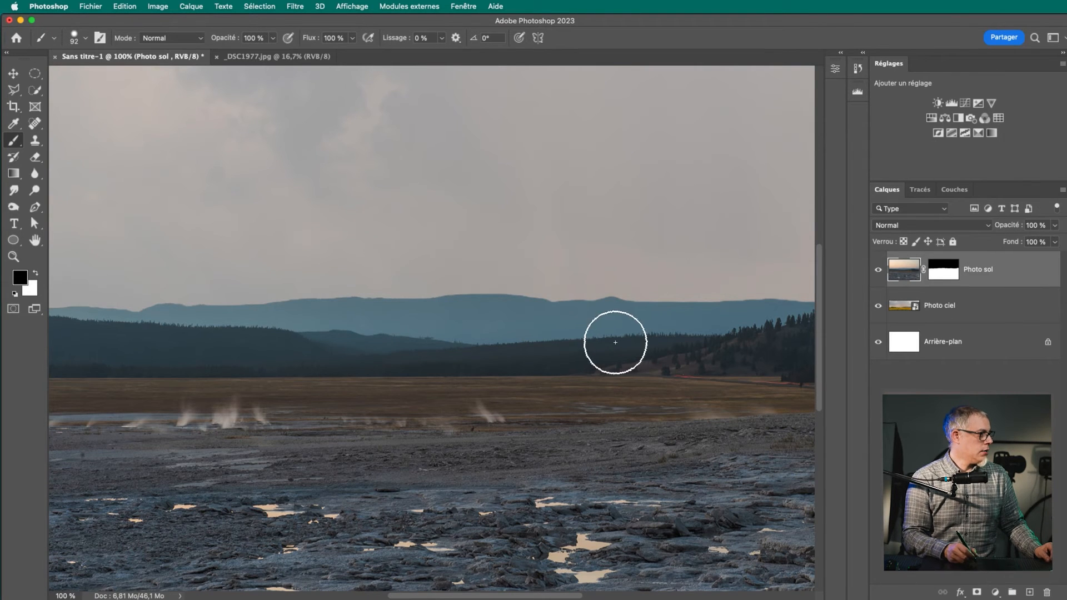
Paint black across the middle of the mountains on the Photo sol image itself, and undo the stroke
mouse_move(442, 314)
mouse_down()
mouse_move(605, 277)
mouse_move(578, 289)
mouse_move(581, 334)
mouse_move(387, 305)
mouse_up()
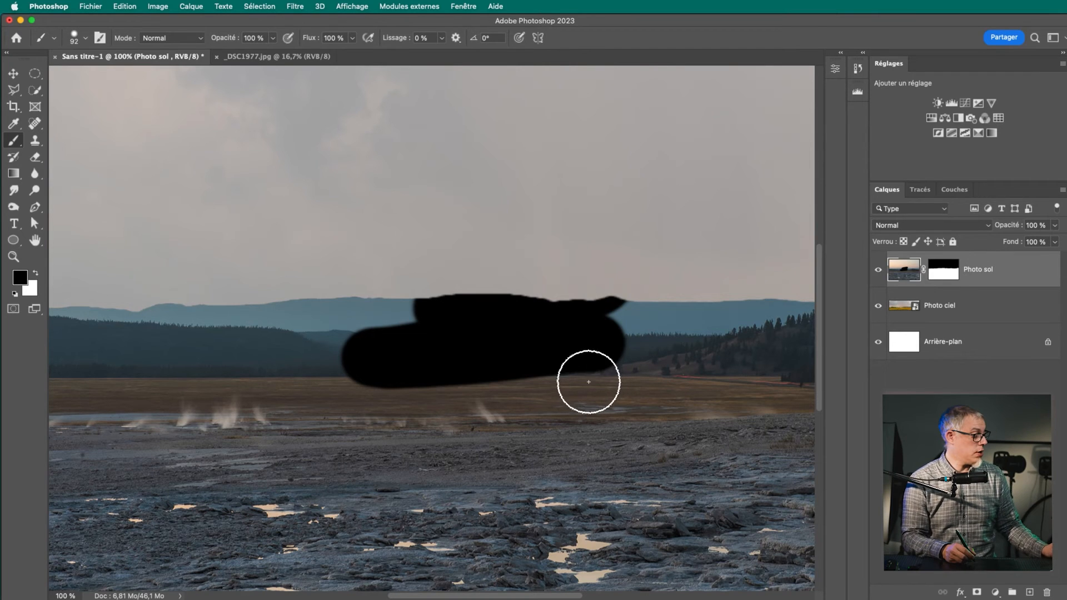
key(super+z)
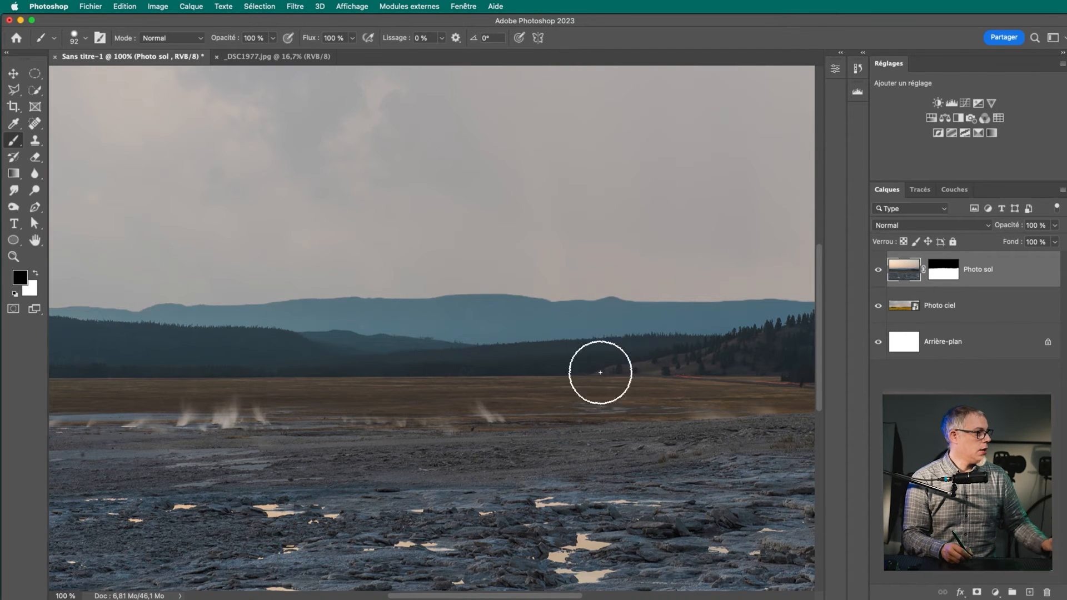
Target the Photo sol mask and paint black along the mountain ridge and over the ground below it
click(944, 277)
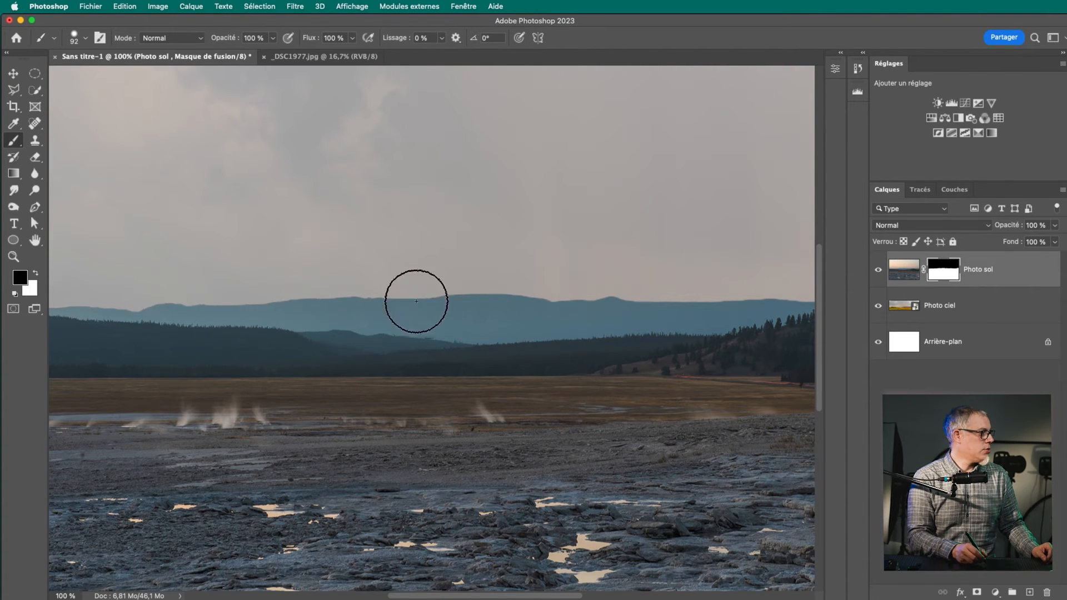
mouse_move(303, 282)
mouse_down()
mouse_move(620, 276)
mouse_move(616, 288)
mouse_move(572, 302)
mouse_move(447, 314)
mouse_move(156, 289)
mouse_up()
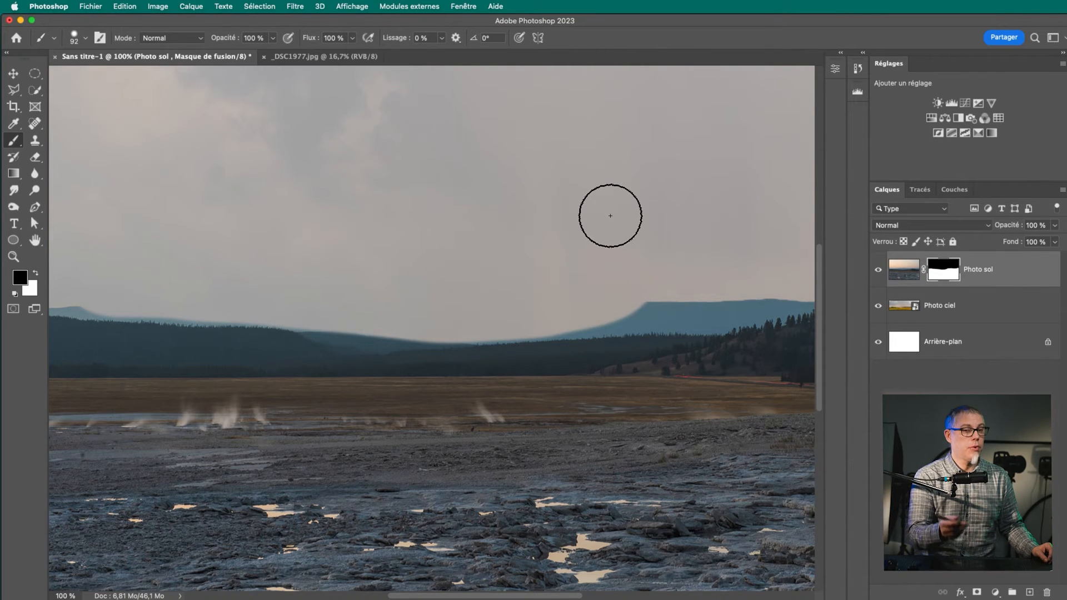
mouse_move(589, 291)
mouse_down()
mouse_move(639, 289)
mouse_move(586, 259)
mouse_up()
mouse_move(461, 414)
mouse_down()
mouse_move(523, 392)
mouse_move(556, 352)
mouse_move(587, 365)
mouse_move(553, 381)
mouse_move(515, 441)
mouse_move(434, 338)
mouse_move(442, 416)
mouse_move(395, 341)
mouse_move(426, 441)
mouse_move(512, 436)
mouse_move(572, 337)
mouse_move(605, 358)
mouse_move(519, 467)
mouse_move(407, 458)
mouse_move(380, 355)
mouse_up()
mouse_move(265, 431)
mouse_down()
mouse_move(208, 405)
mouse_move(278, 421)
mouse_move(264, 480)
mouse_move(284, 419)
mouse_move(199, 407)
mouse_move(264, 465)
mouse_move(247, 399)
mouse_move(273, 384)
mouse_up()
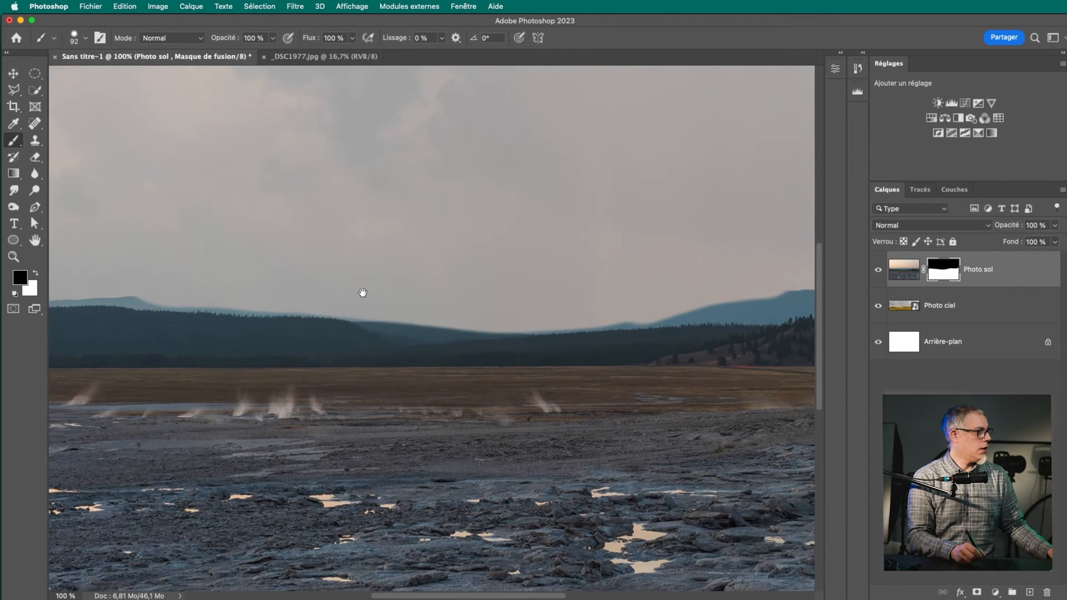
Paint black on the mask along the right half of the ridge, down to the wooded hill and the image's right edge
scroll(659, 351, up, 5)
mouse_move(631, 340)
mouse_down()
mouse_move(541, 360)
mouse_move(441, 338)
mouse_up()
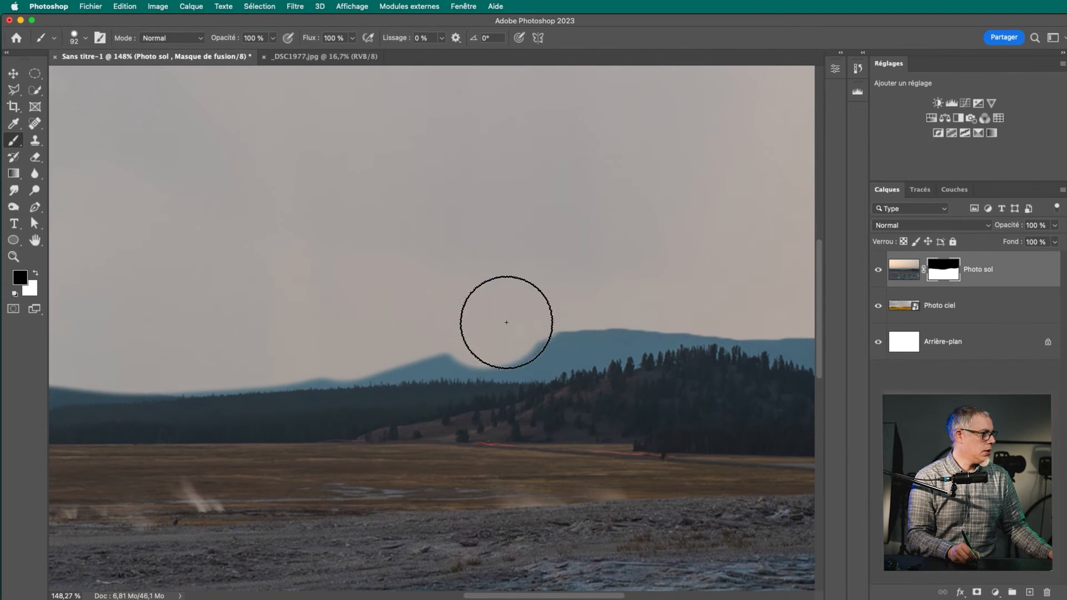
drag(509, 314, 207, 369)
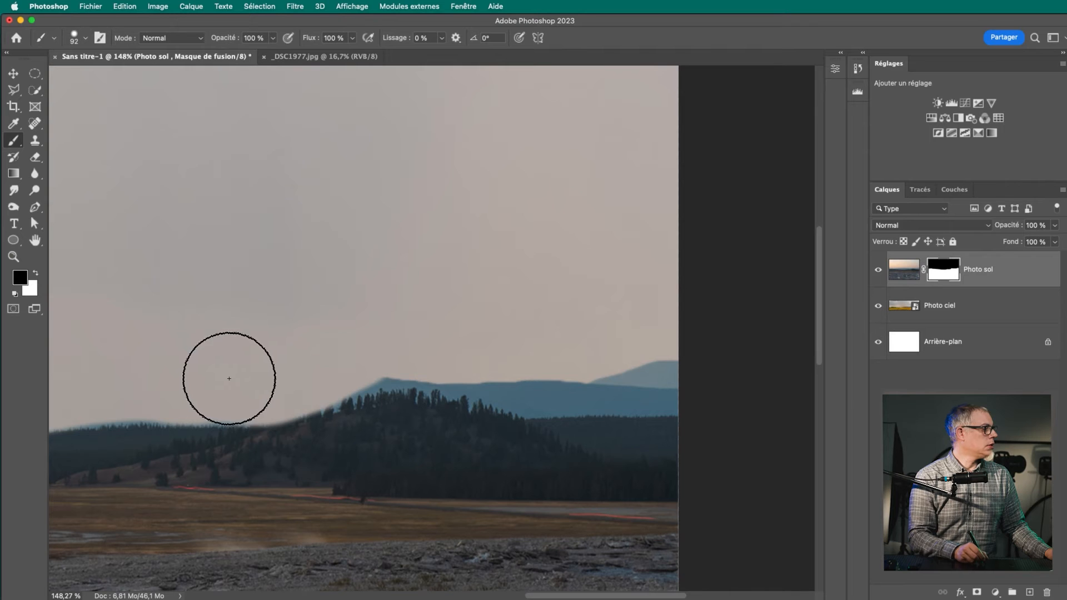
mouse_move(384, 340)
mouse_down()
mouse_move(506, 346)
mouse_move(503, 359)
mouse_move(357, 347)
mouse_move(487, 352)
mouse_move(529, 372)
mouse_move(682, 377)
mouse_up()
drag(572, 362, 457, 381)
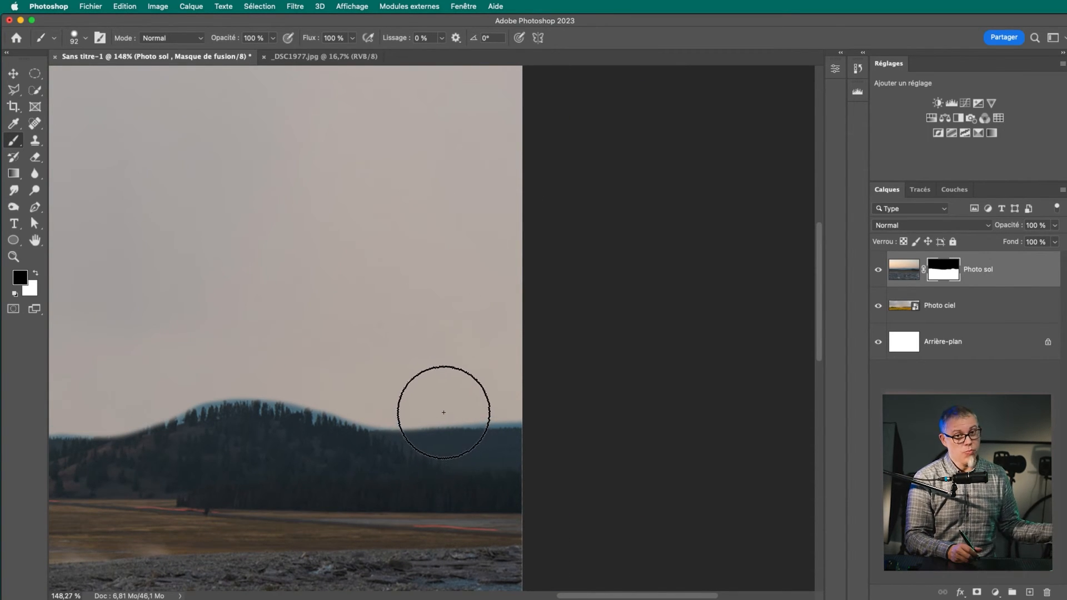
Swap the foreground colour to white and paint on the mask to restore the ridge above the wooded hill
key(x)
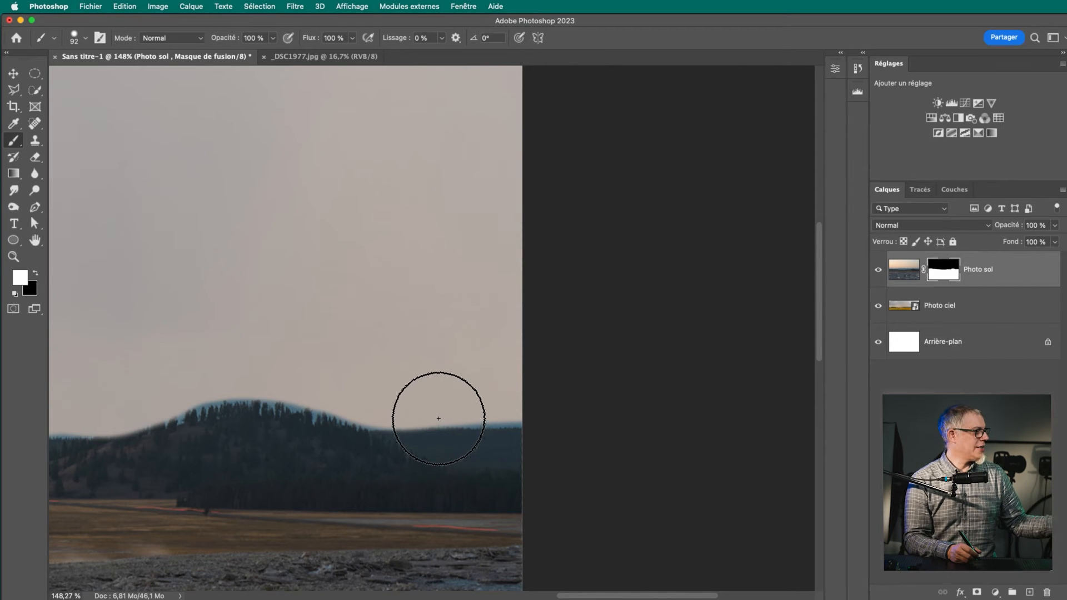
click(35, 274)
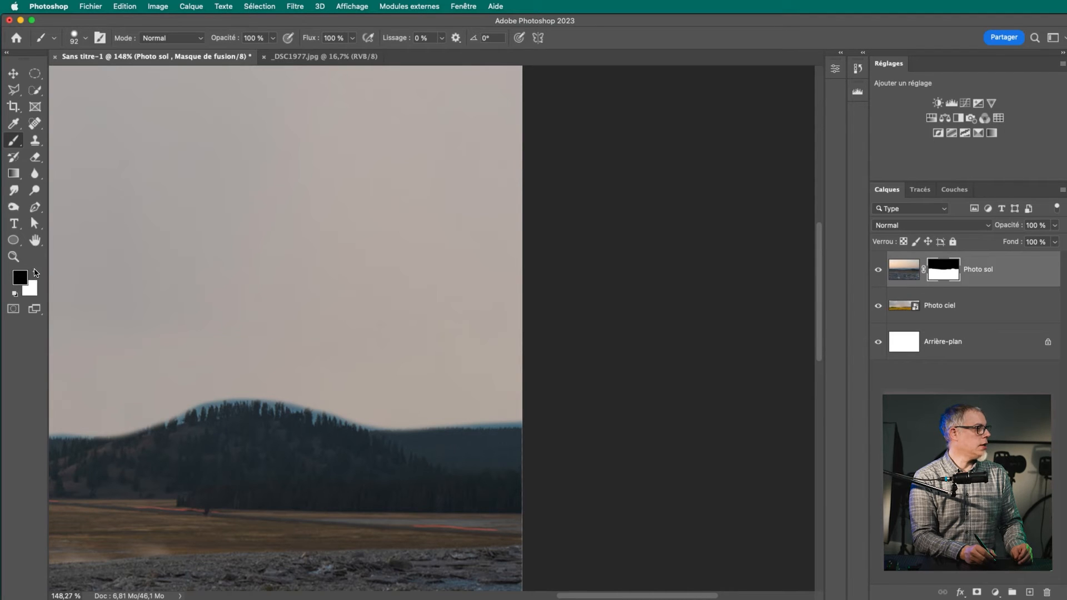
key(x)
key(x)
key(x)
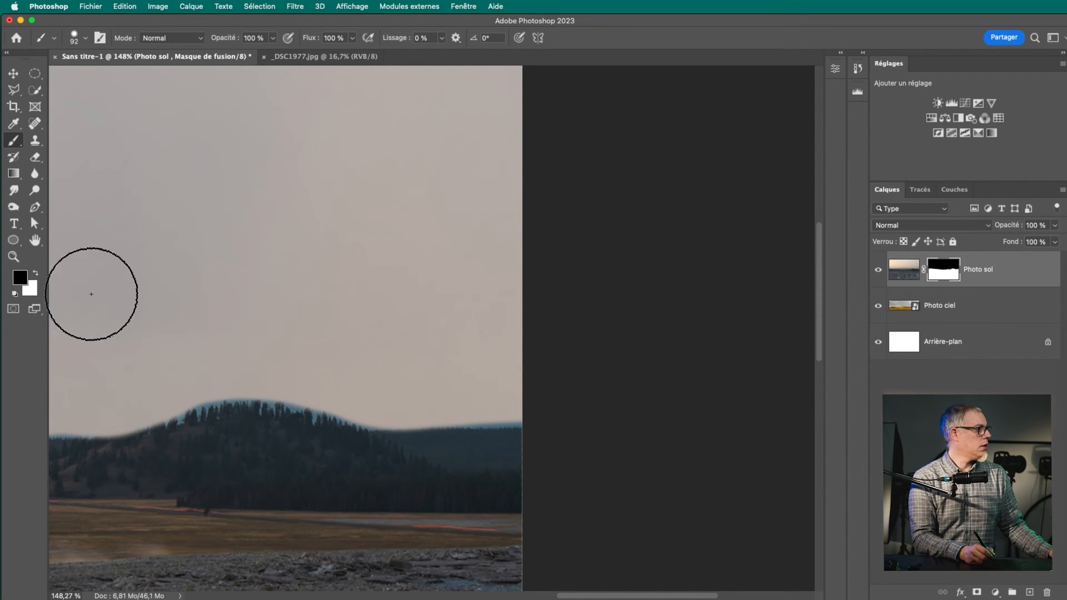
mouse_move(346, 400)
mouse_down()
mouse_move(247, 390)
mouse_move(168, 432)
mouse_move(230, 395)
mouse_move(309, 389)
mouse_move(448, 414)
mouse_move(545, 381)
mouse_up()
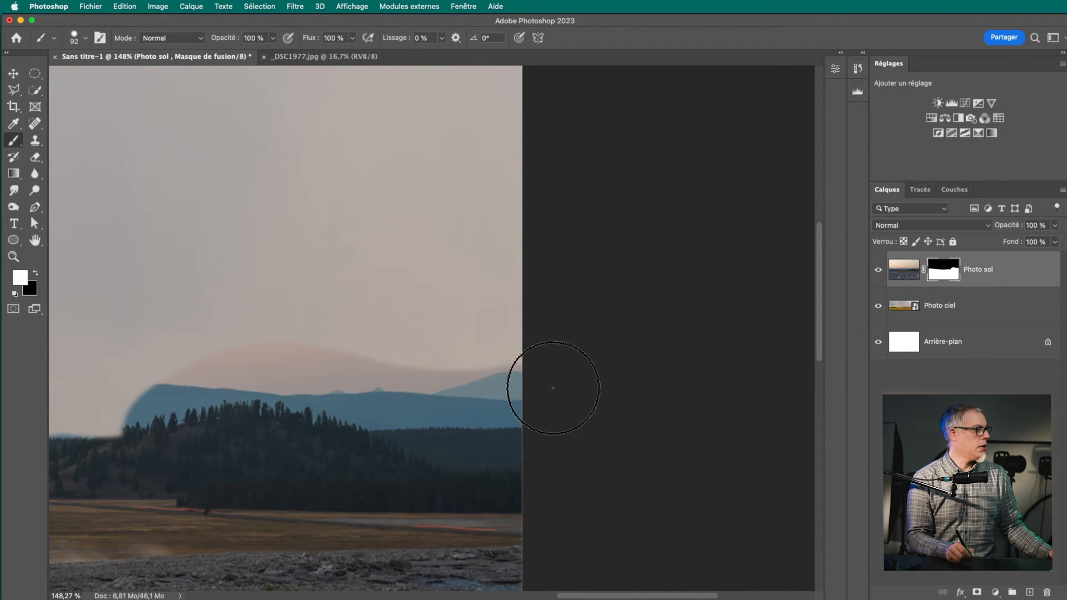
Check the Photo sol mask on its own, return to the composite, and paint white along the whole mountain ridge
alt+click(942, 261)
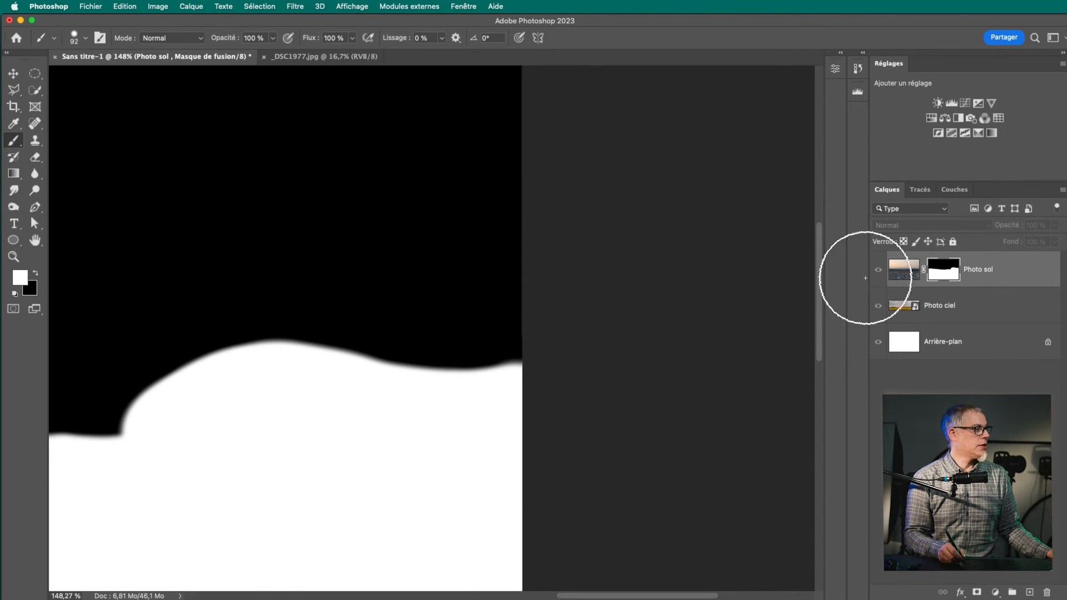
alt+click(945, 274)
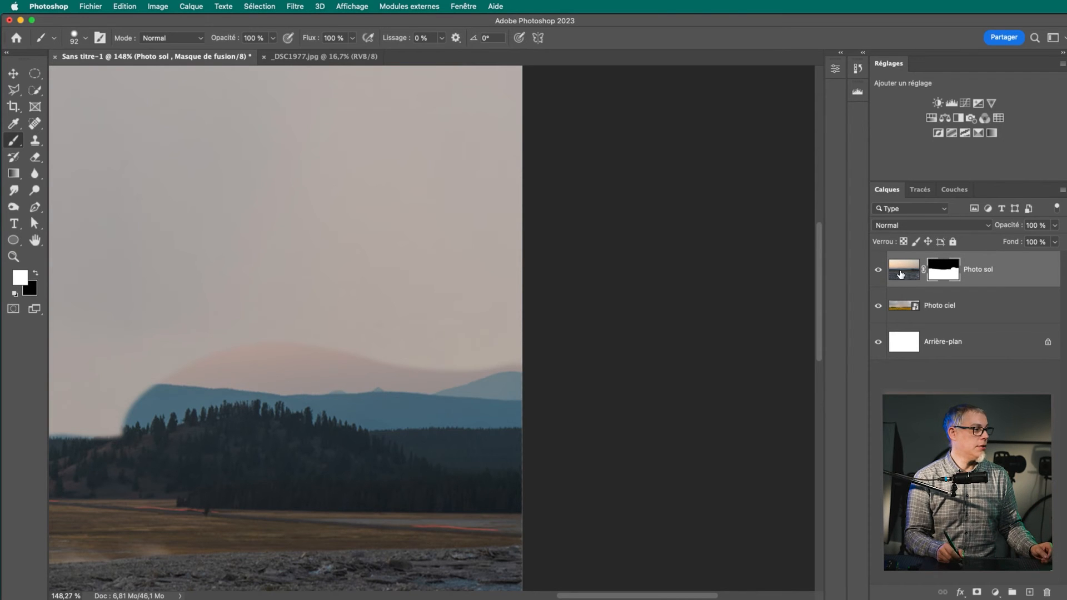
drag(427, 460, 469, 431)
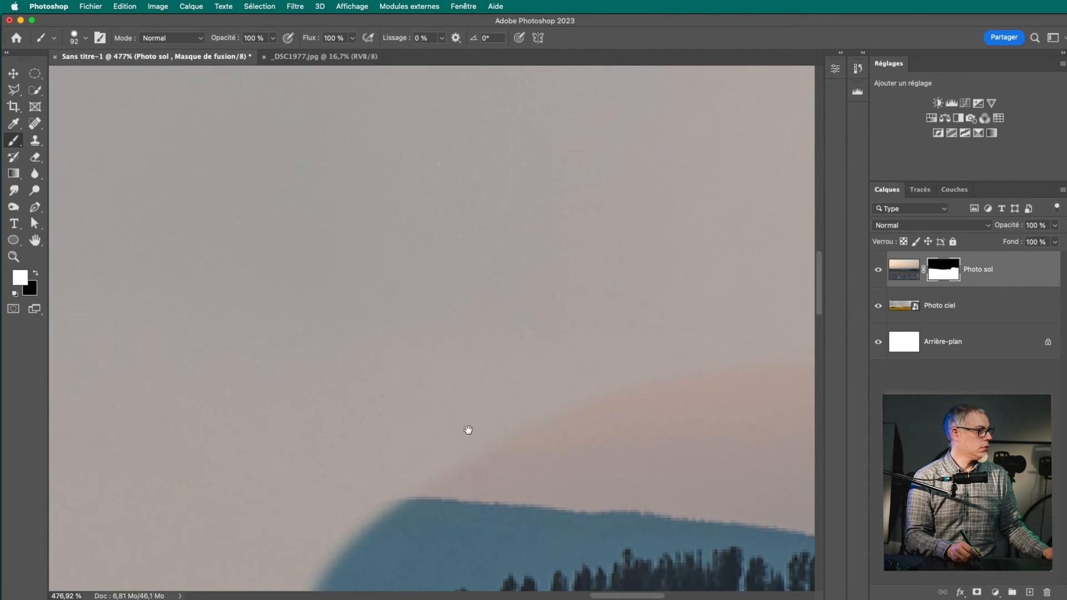
key(super+0)
mouse_move(603, 301)
mouse_down()
mouse_move(425, 342)
mouse_move(508, 321)
mouse_move(362, 336)
mouse_move(270, 324)
mouse_move(85, 328)
mouse_move(291, 304)
mouse_move(736, 303)
mouse_up()
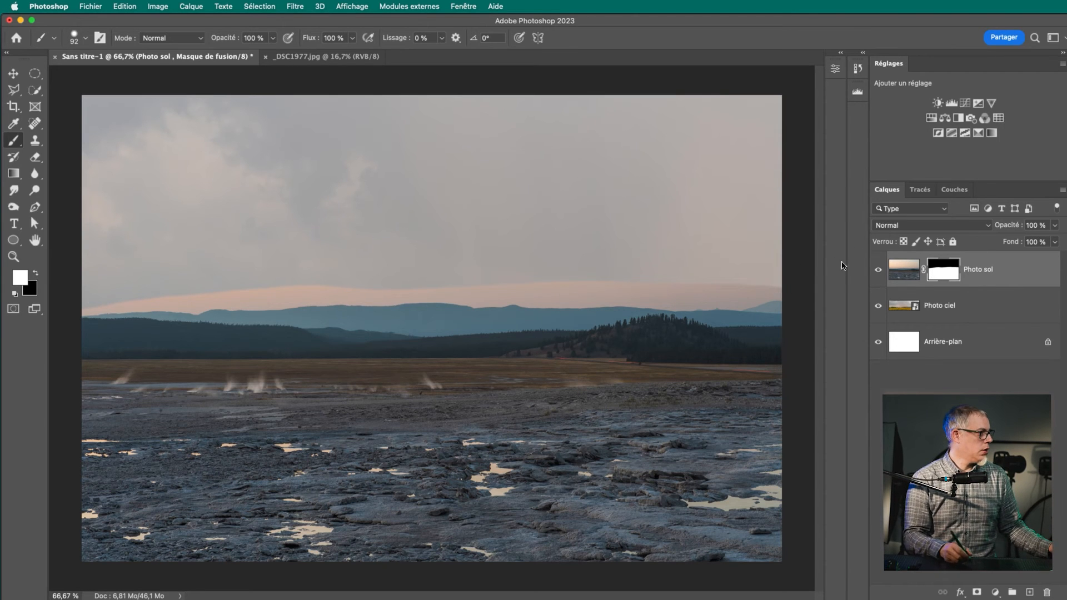
Paint black over the original sky's fringe above the ridge, check the mask on its own, and paint the fringe back in white
key(x)
mouse_move(419, 271)
mouse_down()
mouse_move(470, 285)
mouse_move(708, 276)
mouse_move(597, 288)
mouse_up()
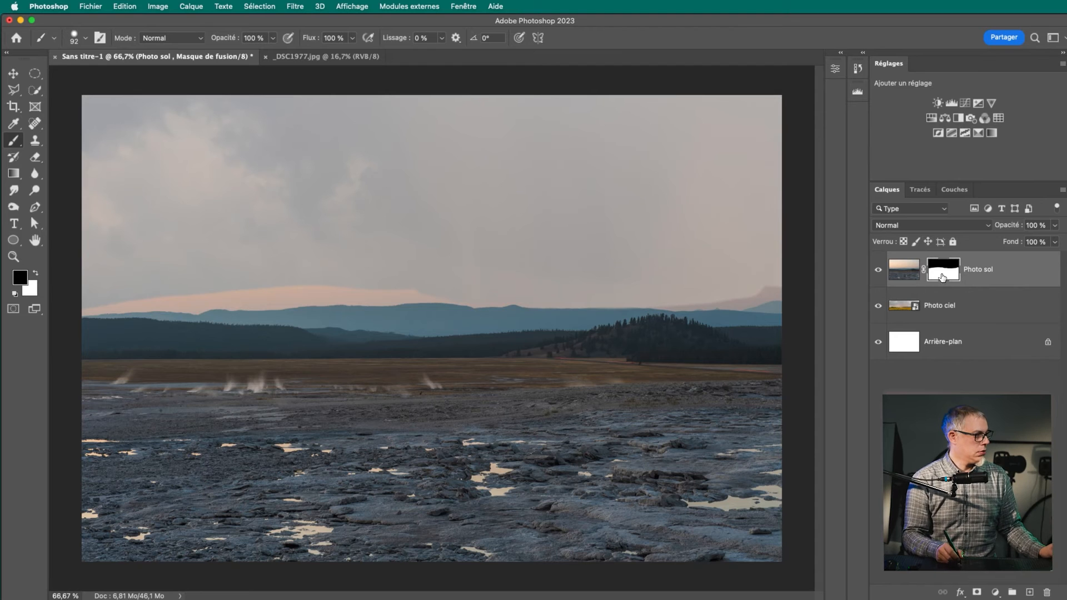
alt+click(937, 276)
mouse_move(441, 269)
mouse_down()
mouse_move(304, 290)
mouse_move(205, 270)
mouse_up()
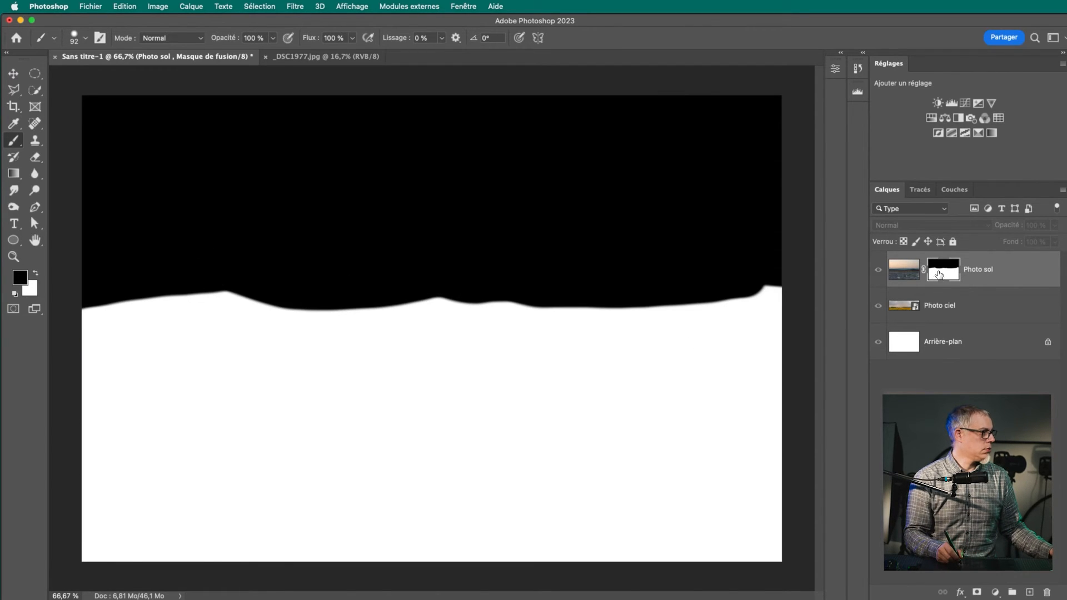
alt+click(938, 275)
mouse_move(202, 295)
mouse_down()
mouse_move(147, 307)
mouse_move(294, 306)
mouse_move(409, 323)
mouse_move(208, 303)
mouse_move(781, 289)
mouse_up()
key(x)
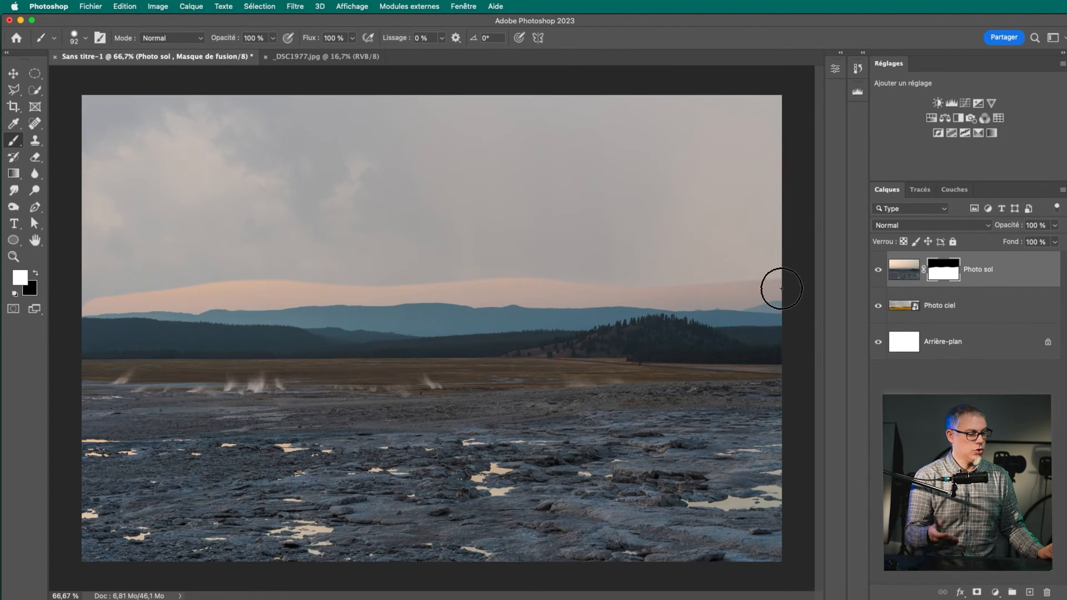
Select the whole sky down to the mountain ridge with the Quick Selection tool
key(w)
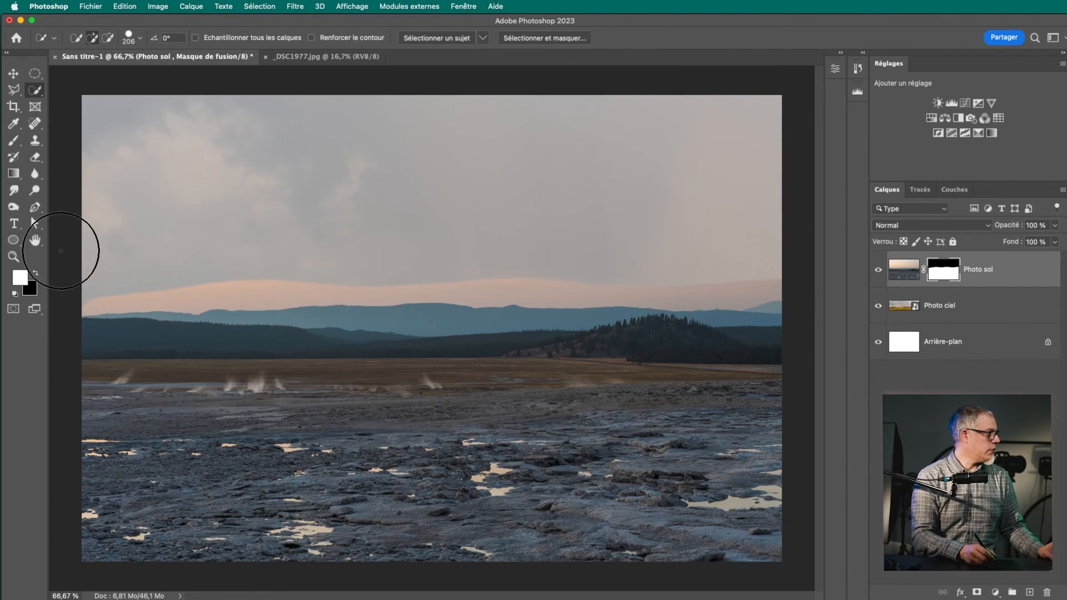
click(33, 124)
click(35, 91)
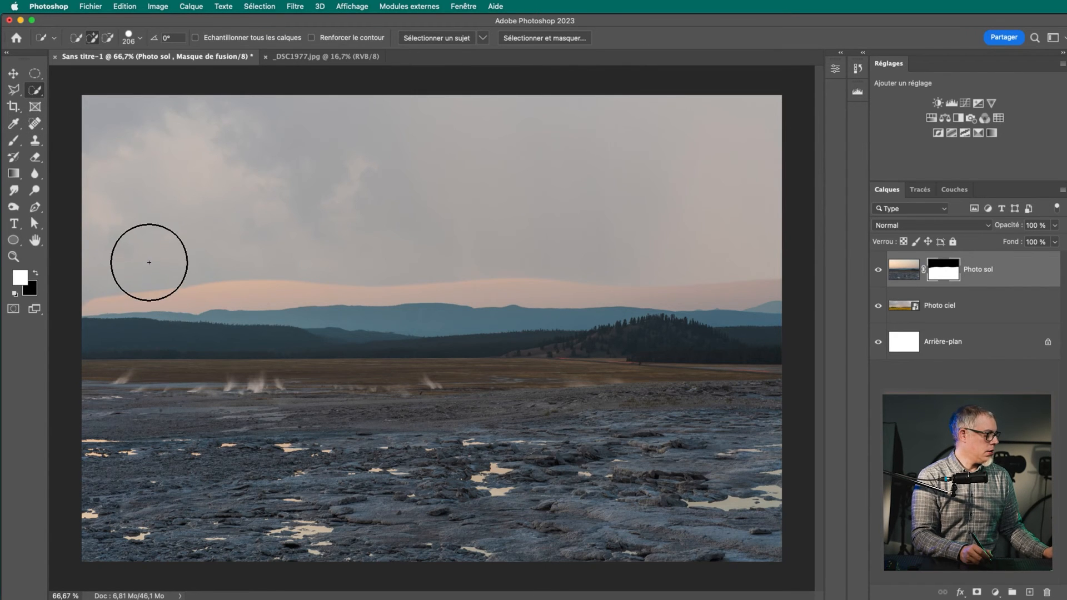
mouse_move(135, 267)
mouse_down()
mouse_move(353, 257)
mouse_move(505, 272)
mouse_up()
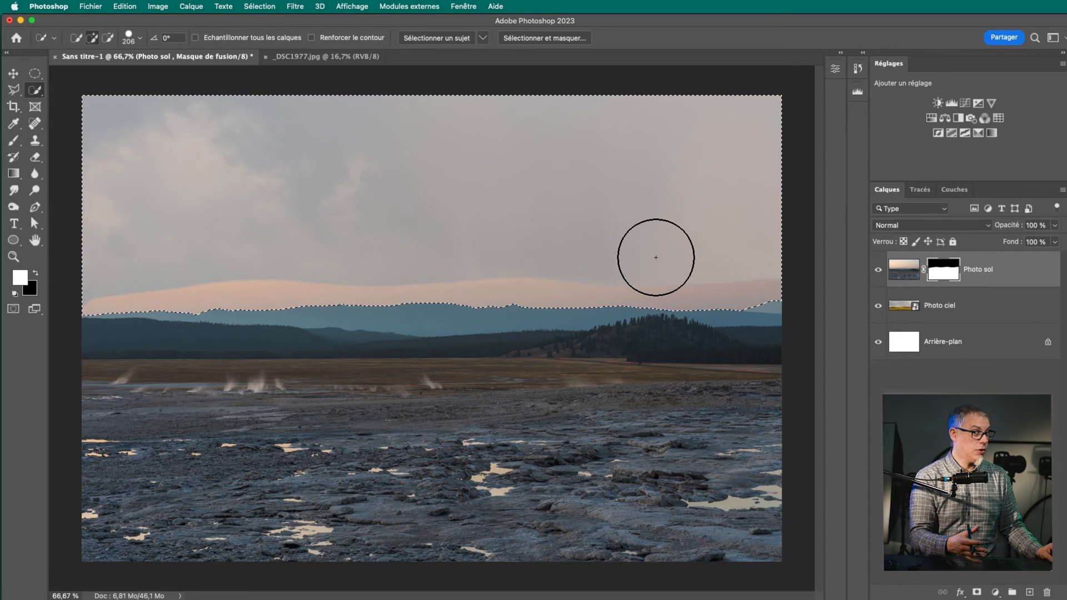
Brush black on the Photo sol mask inside the sky selection to hide the original sky's fringe along the entire ridge
key(b)
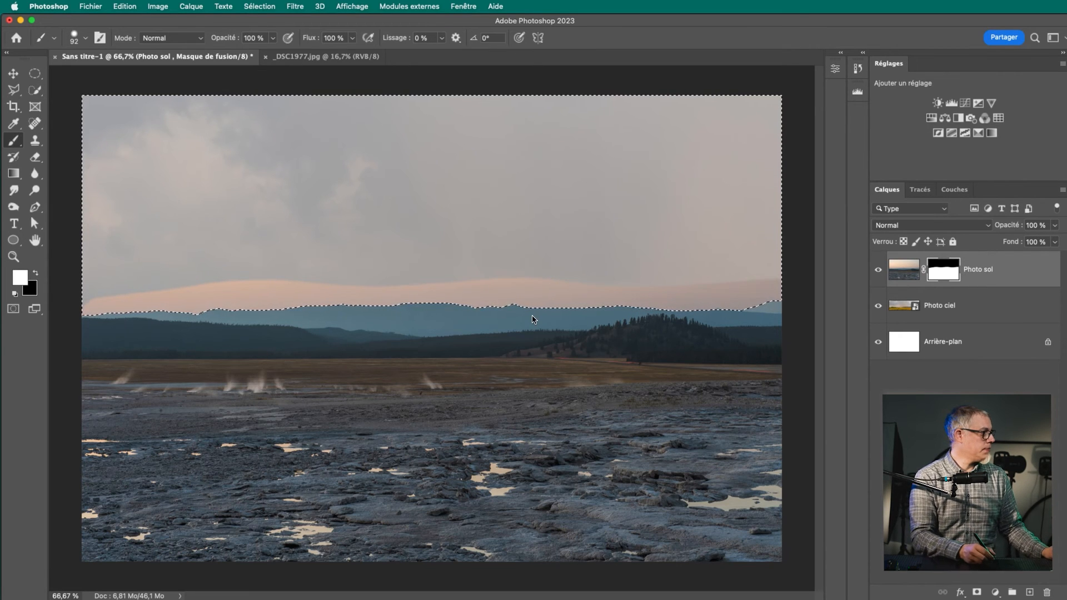
key(x)
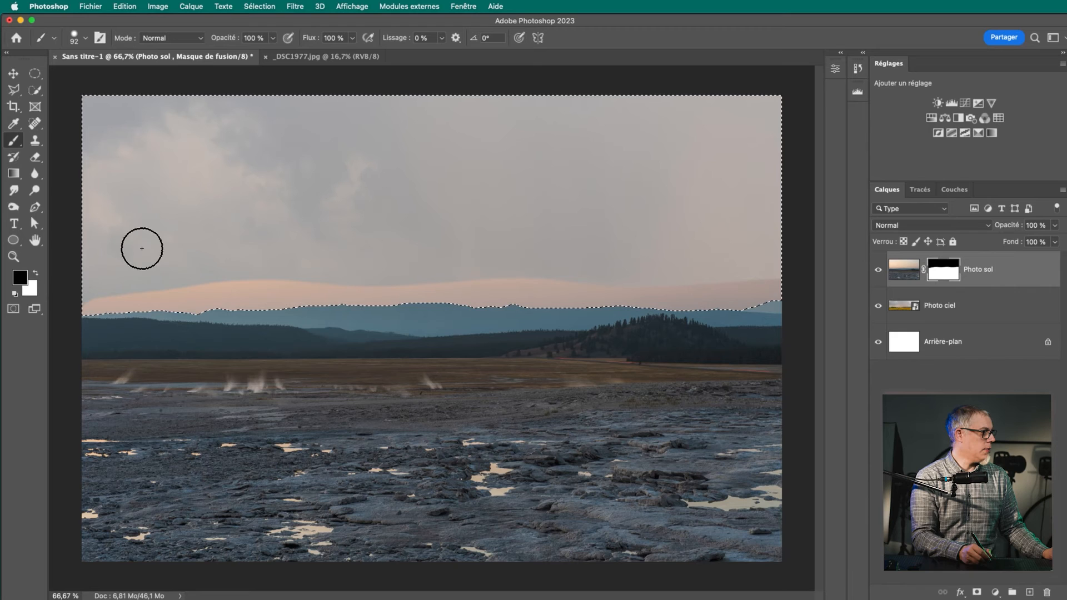
drag(142, 249, 155, 278)
drag(351, 284, 775, 286)
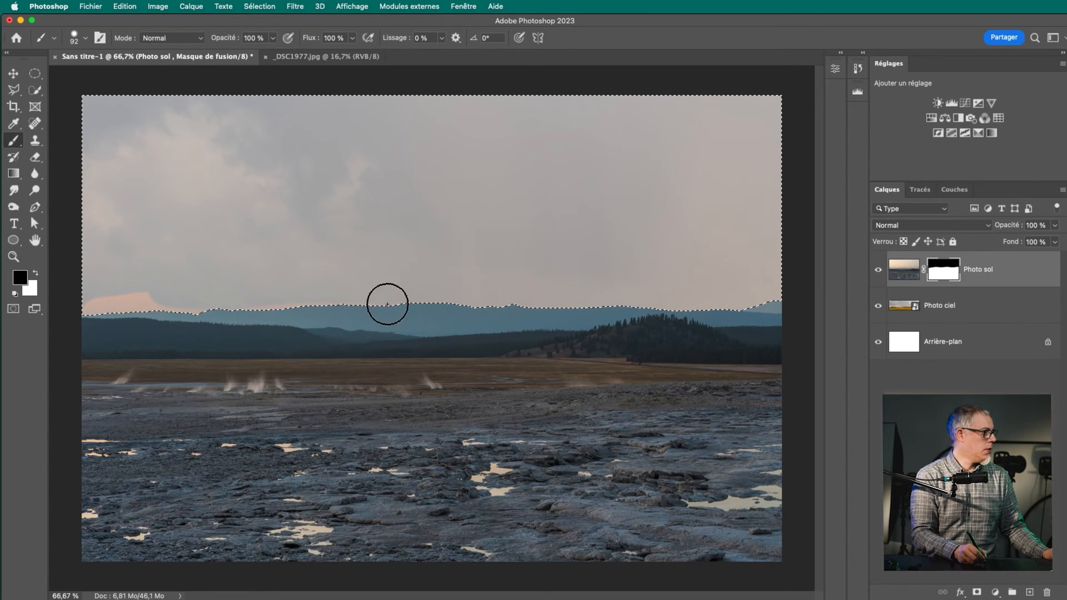
drag(139, 305, 92, 307)
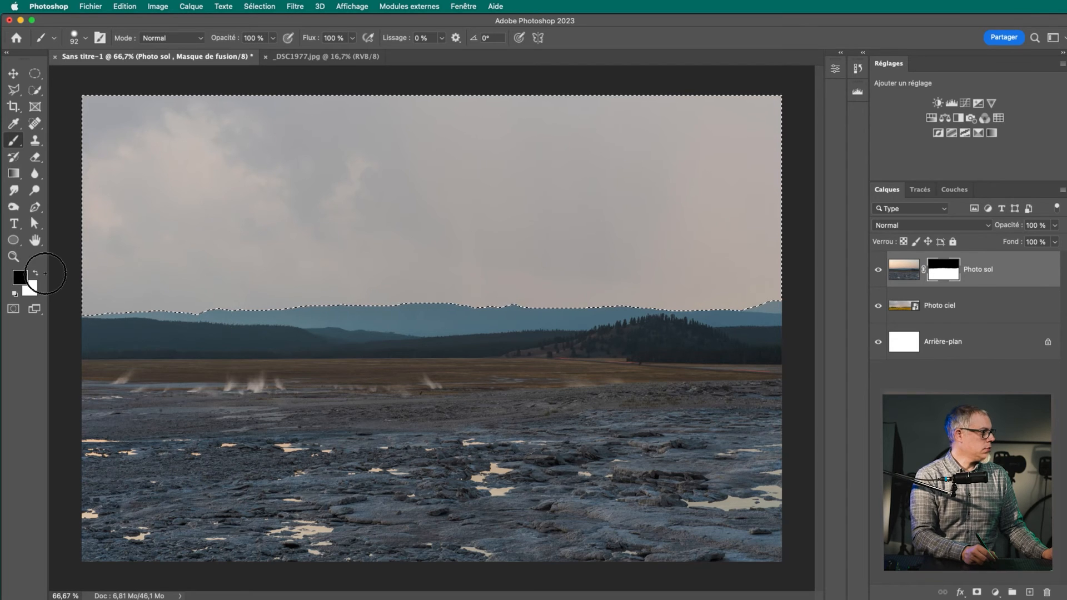
Paint white over the whole sky selection on the Photo sol mask to bring back the original sky
click(34, 274)
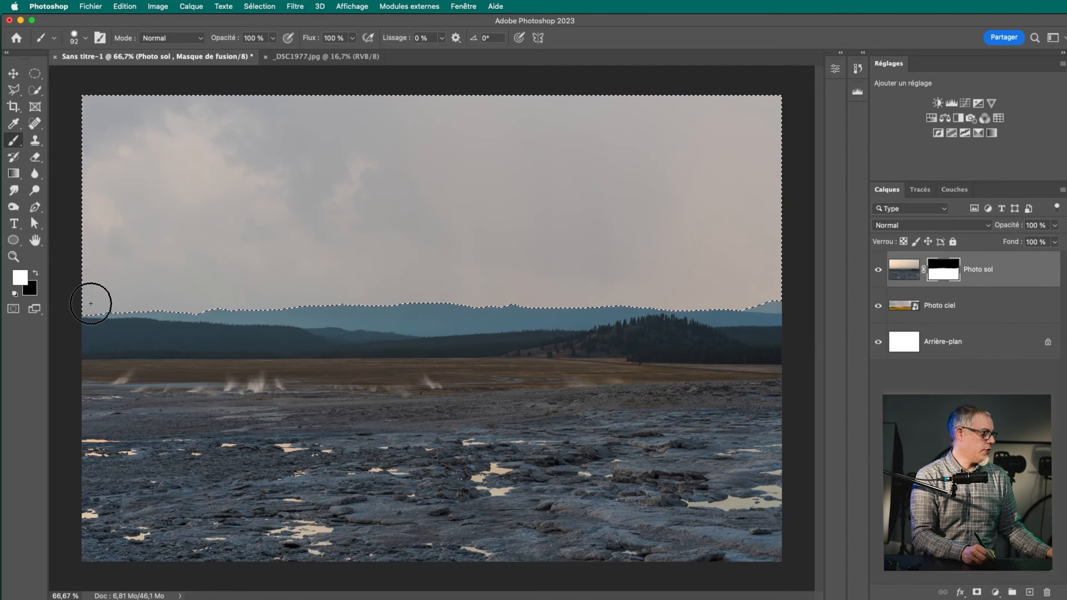
mouse_move(92, 299)
mouse_down()
mouse_move(122, 266)
mouse_move(84, 196)
mouse_move(85, 147)
mouse_move(98, 184)
mouse_move(94, 144)
mouse_move(119, 253)
mouse_move(119, 238)
mouse_move(157, 301)
mouse_up()
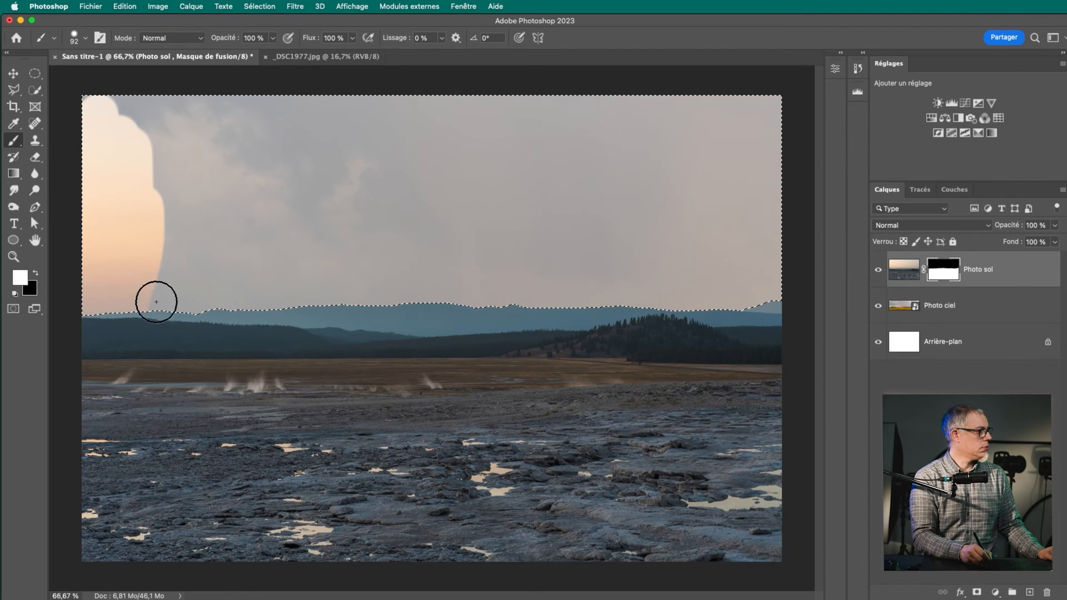
mouse_move(621, 274)
mouse_down()
mouse_move(362, 325)
mouse_move(298, 241)
mouse_up()
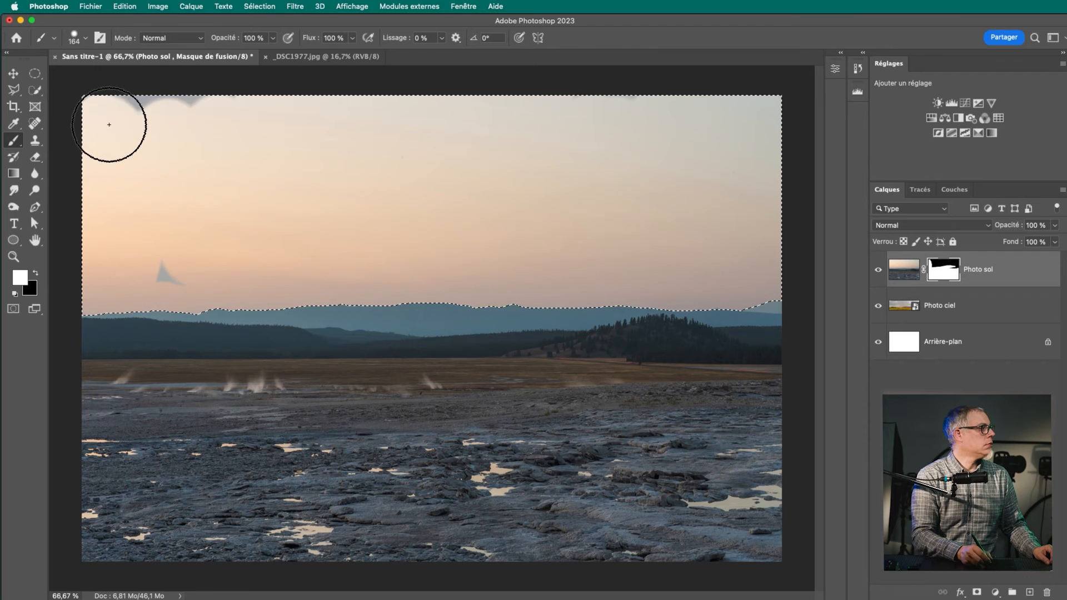
mouse_move(184, 230)
mouse_down()
mouse_move(176, 282)
mouse_move(115, 292)
mouse_move(226, 264)
mouse_up()
mouse_move(117, 186)
mouse_down()
mouse_move(83, 95)
mouse_move(277, 183)
mouse_up()
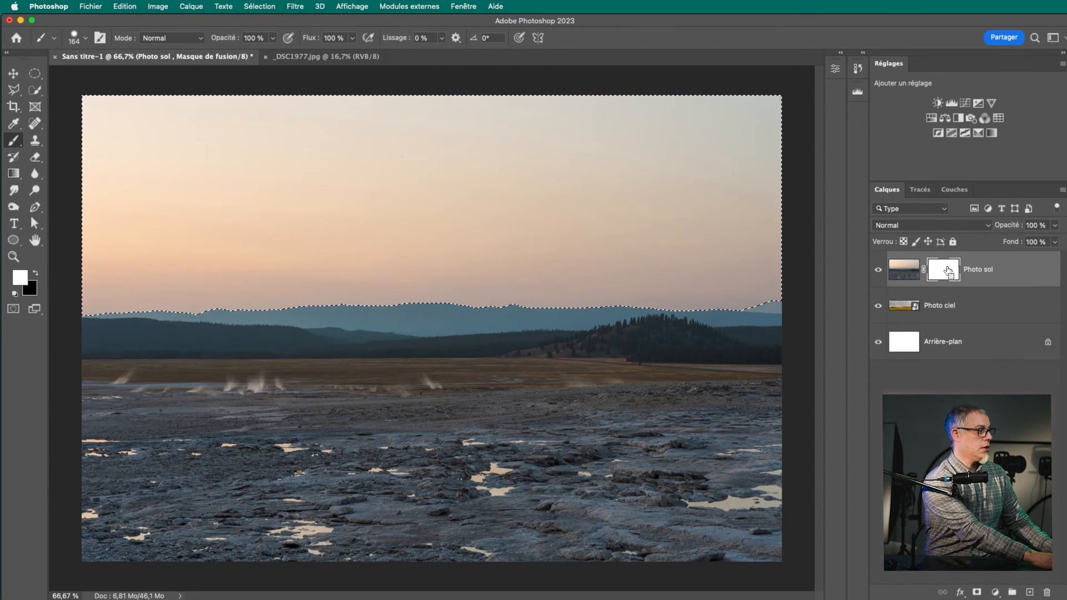
Fill the sky selection on the Photo sol mask with black, and deselect it
key(BackSpace)
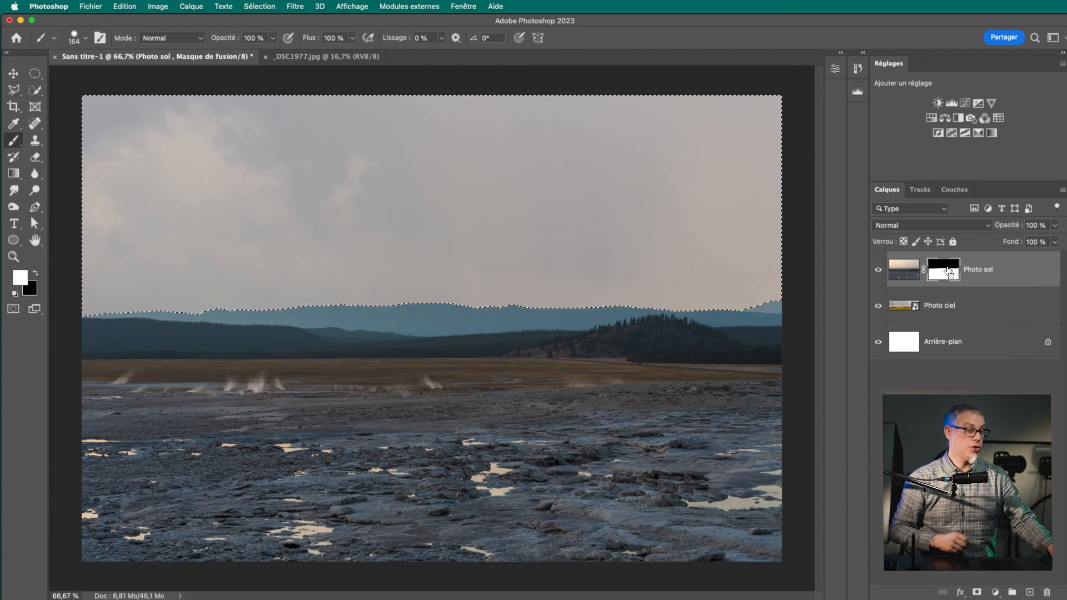
key(super+d)
Unlink the Photo sol mask from its image and move it down over the ground and back up, viewing the mask on its own
key(z)
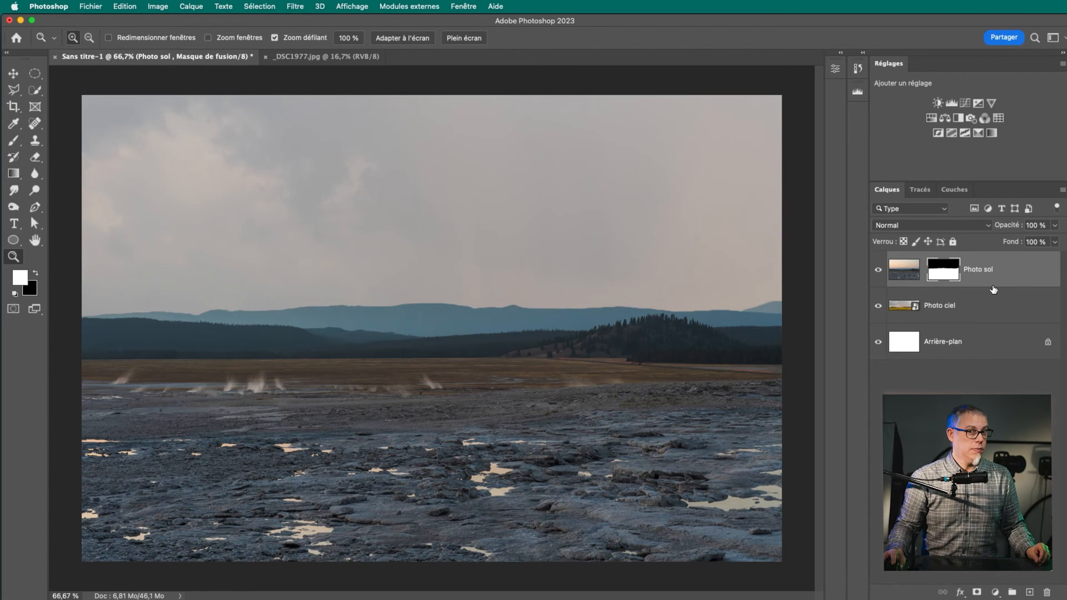
key(v)
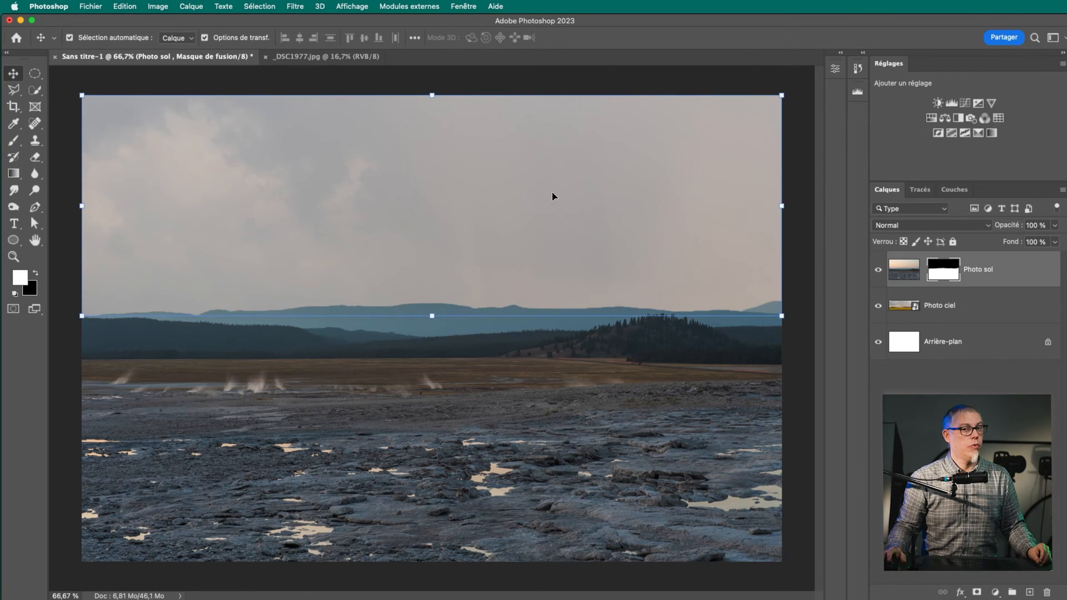
drag(446, 203, 445, 411)
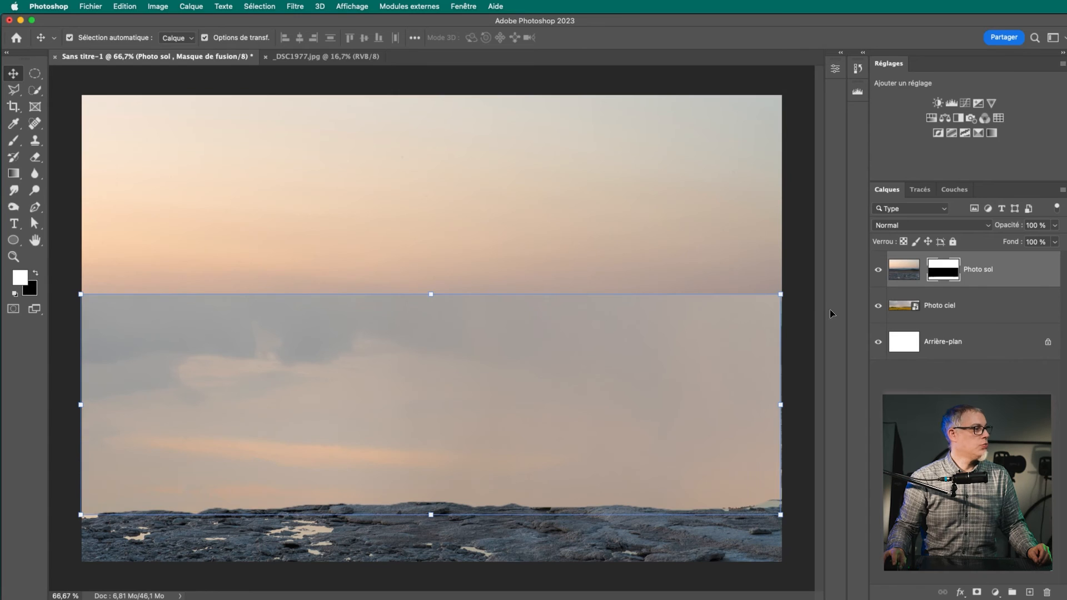
alt+click(943, 274)
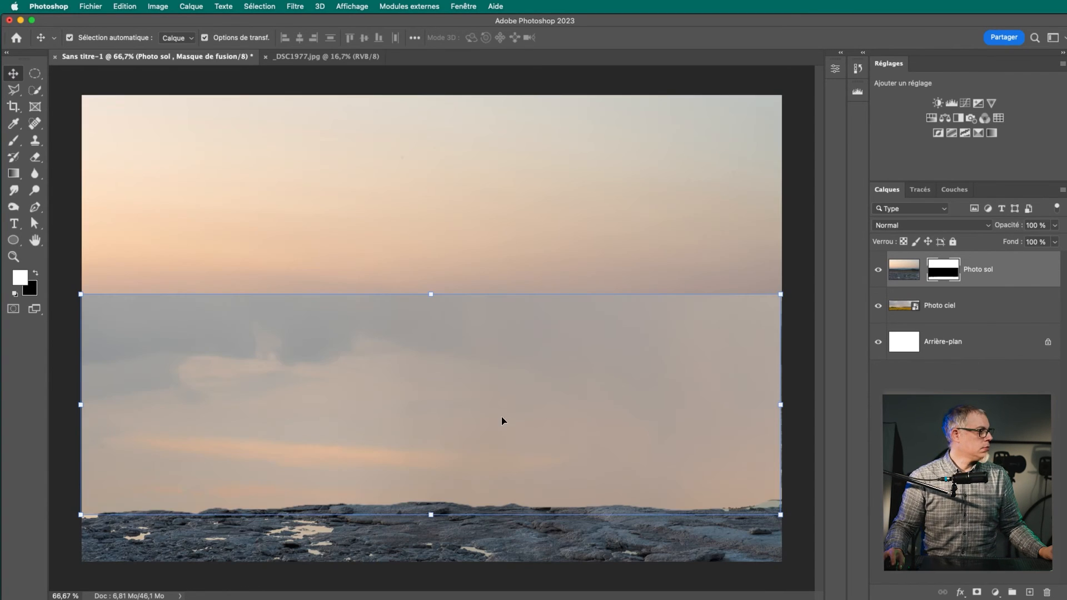
drag(501, 416, 502, 218)
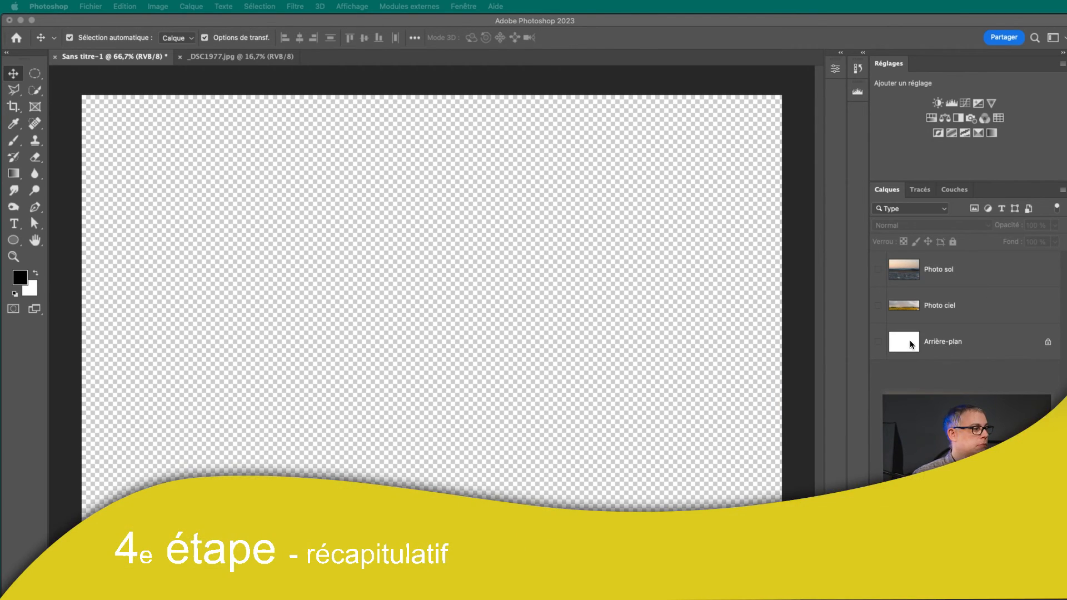
Show the Arrière-plan, Photo ciel and Photo sol layers, from the lowest to the highest
click(879, 343)
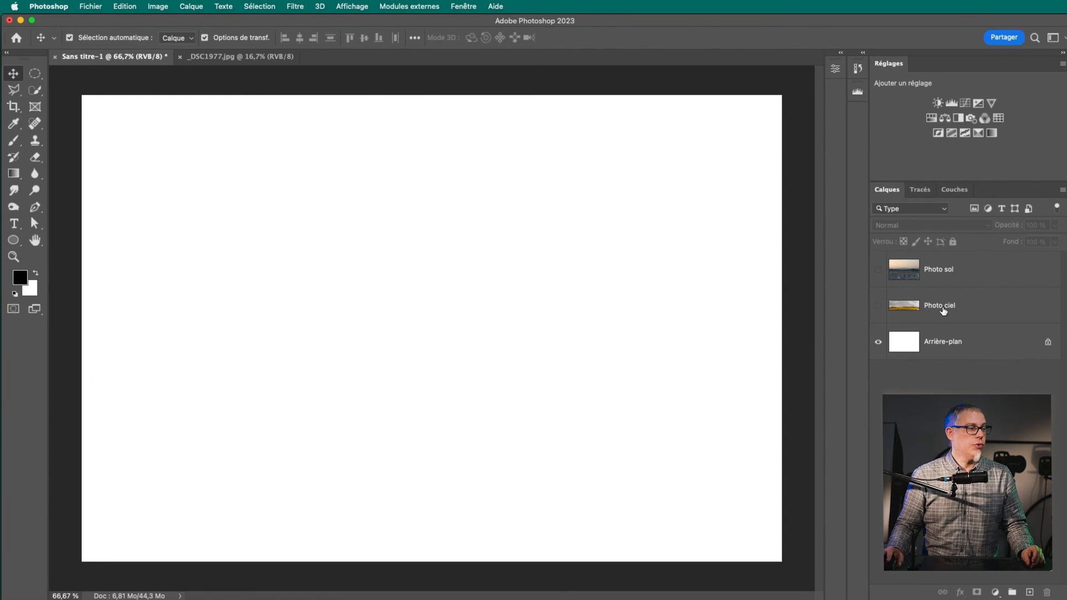
click(879, 306)
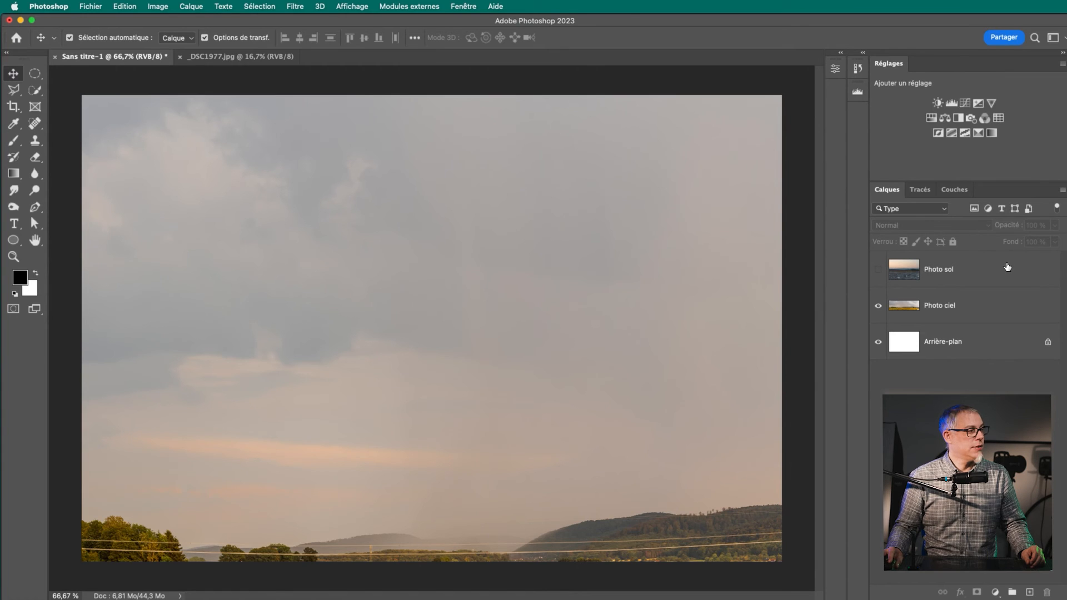
click(879, 271)
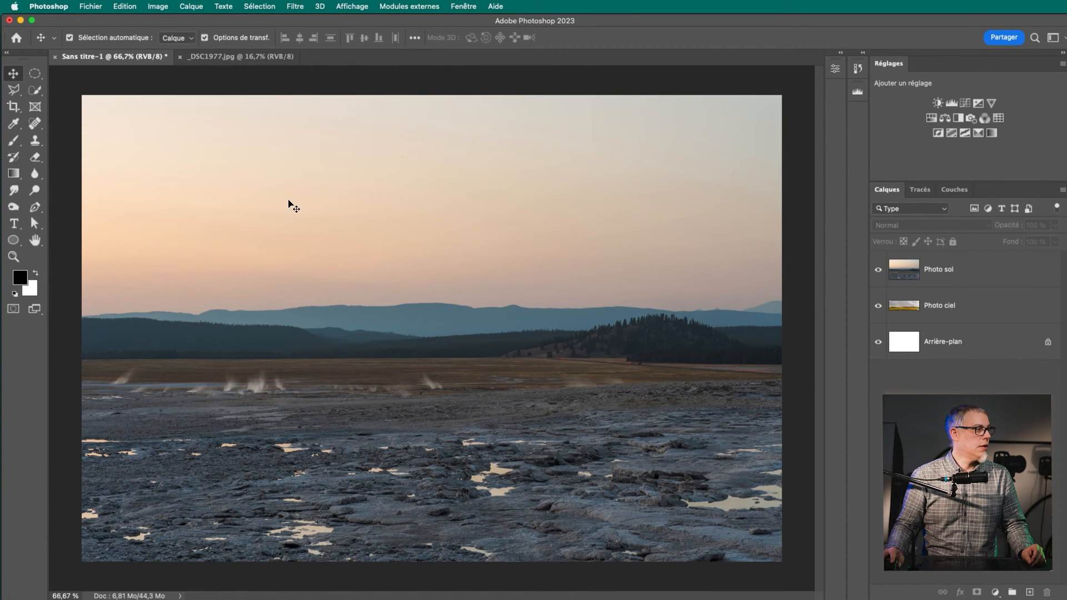
Select the sky on Photo sol with the Quick Selection tool, add a layer mask from it, and invert the mask
click(1020, 279)
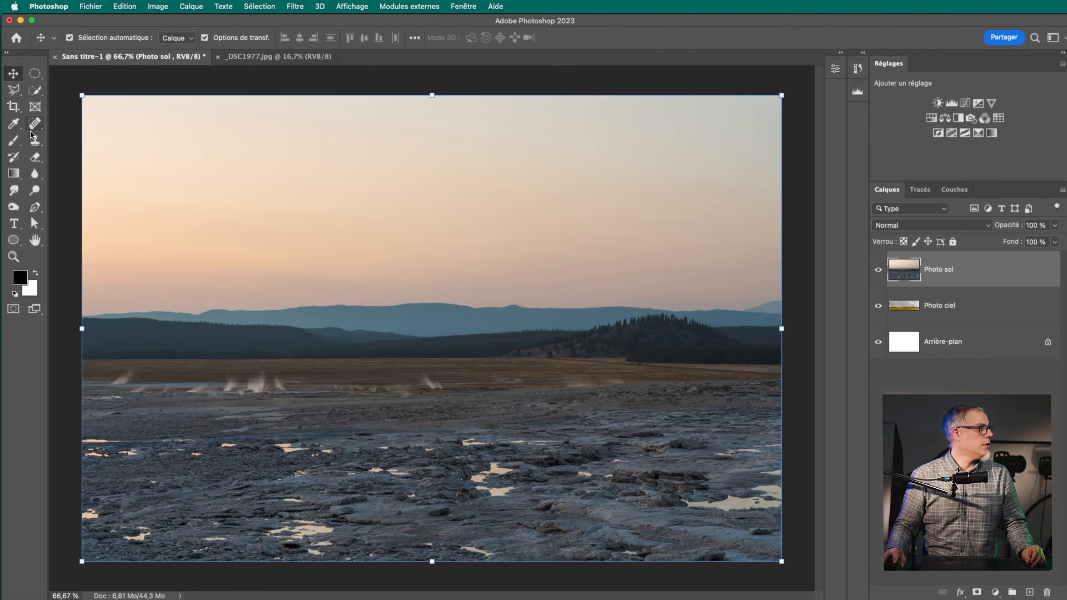
click(34, 89)
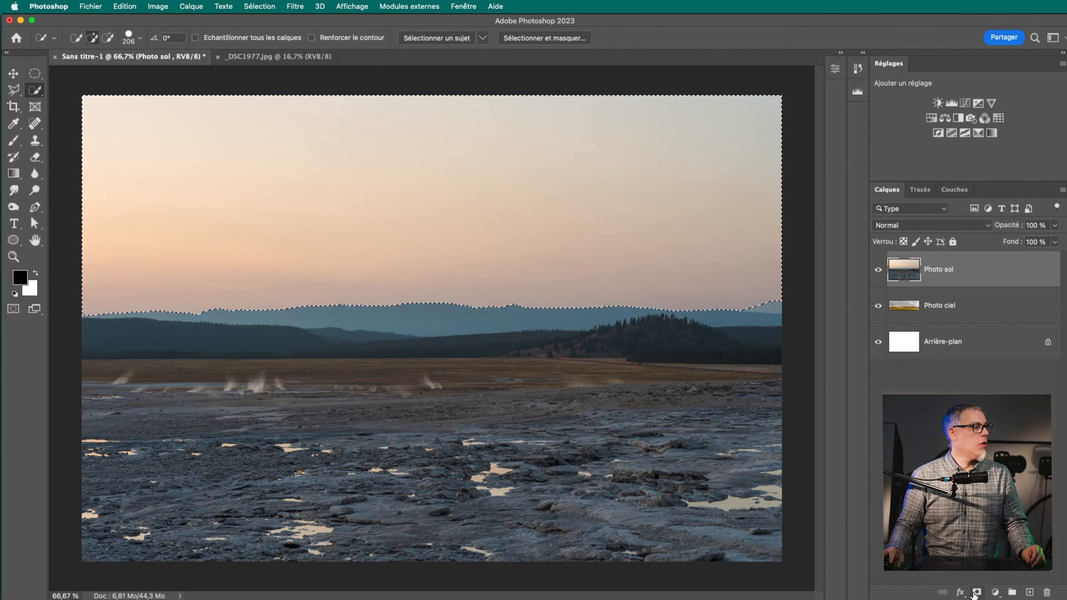
click(976, 592)
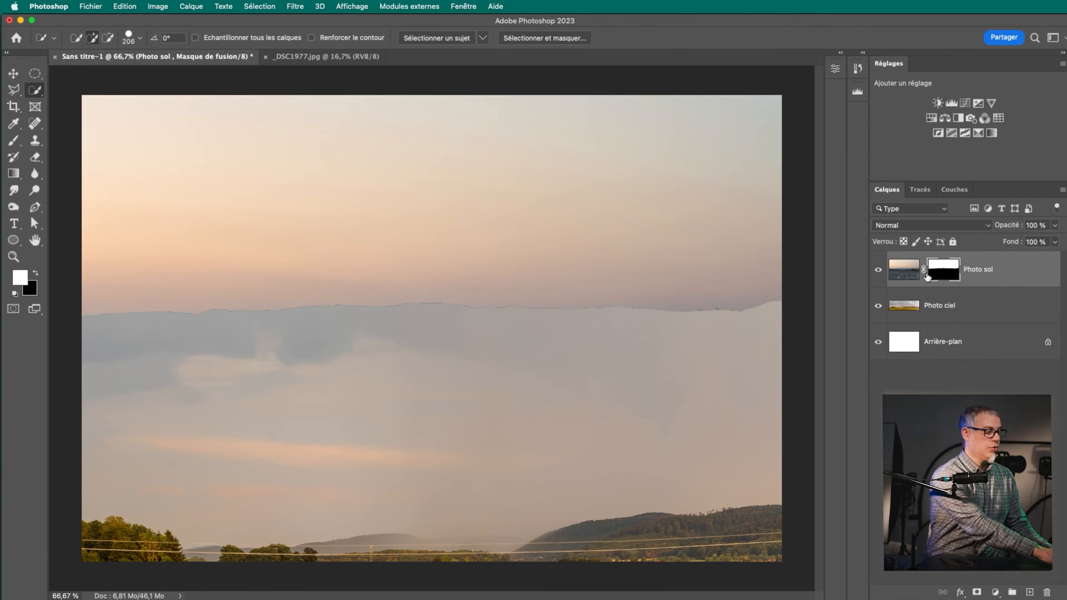
key(super+i)
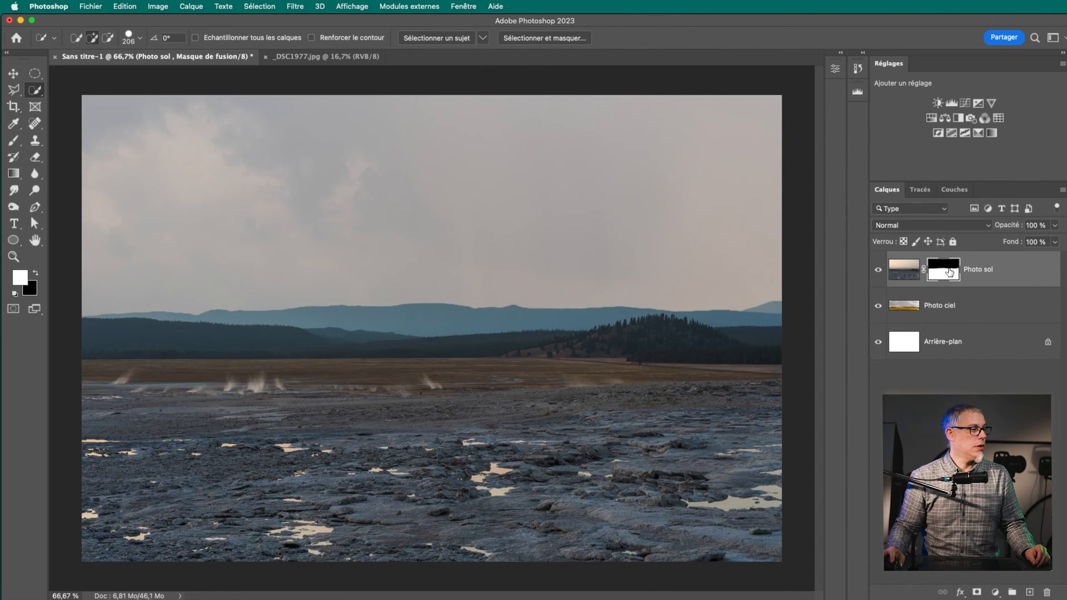
Replace the Photo sol mask with a new one made from a Quick Selection of the ground up to the mountain ridge
right_click(950, 272)
click(981, 293)
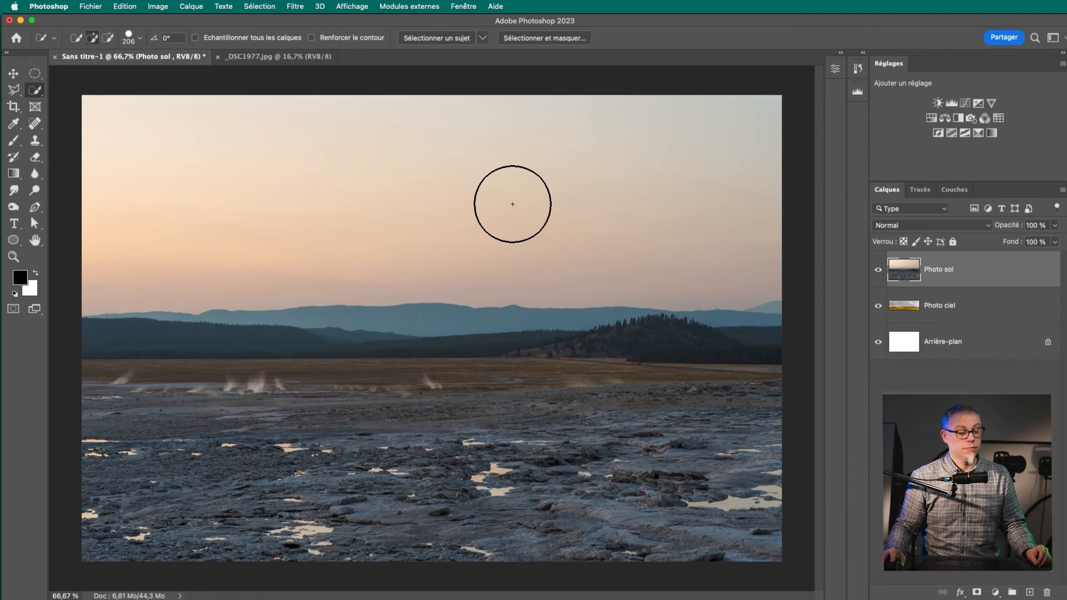
mouse_move(129, 436)
mouse_down()
mouse_move(589, 421)
mouse_move(739, 395)
mouse_up()
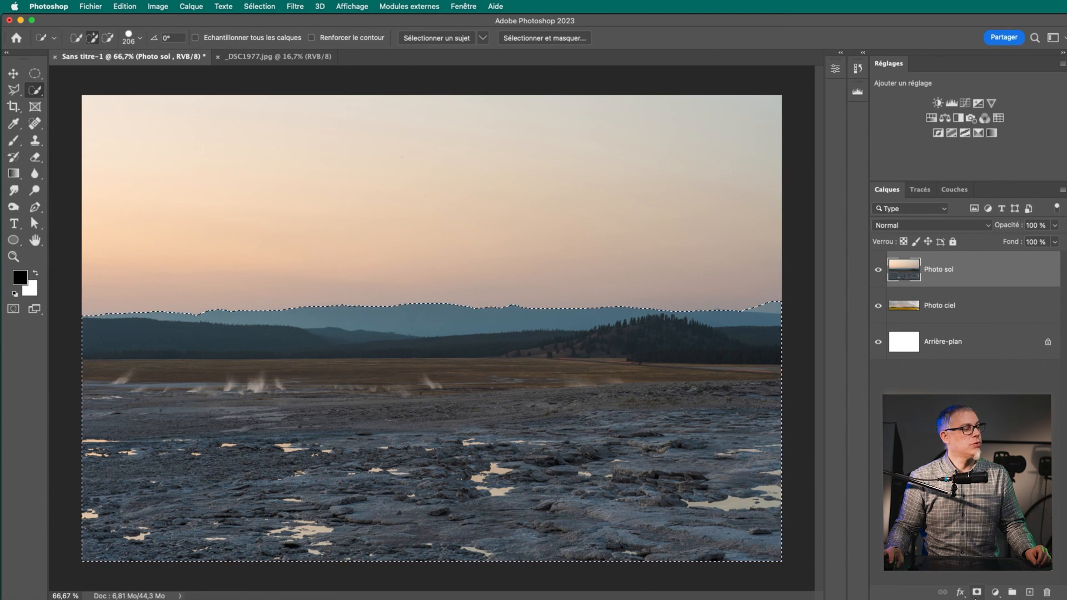
click(976, 593)
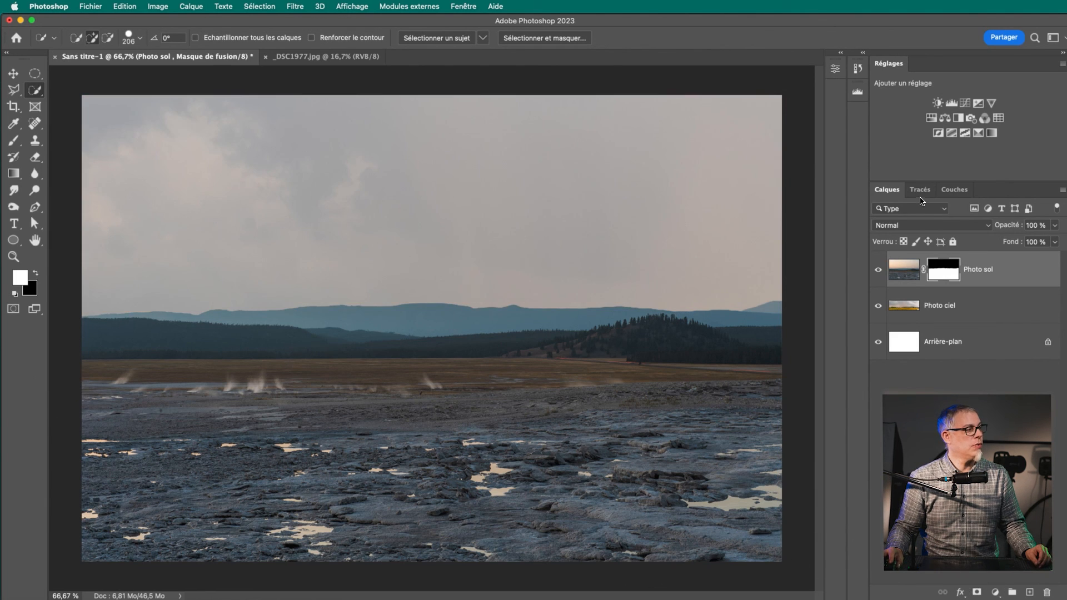